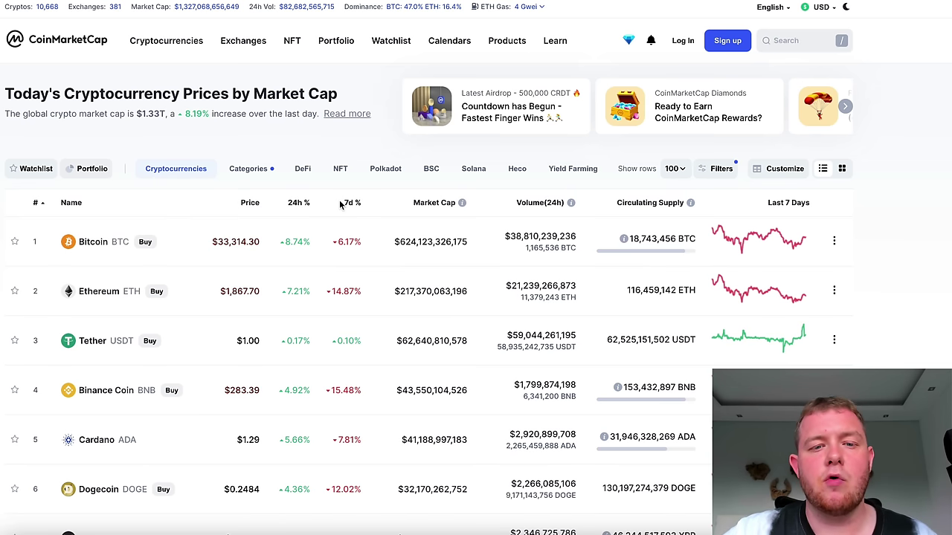
- Rank the cryptocurrency list by largest 24-hour gains, followed by largest seven-day gains
left_click(303, 204)
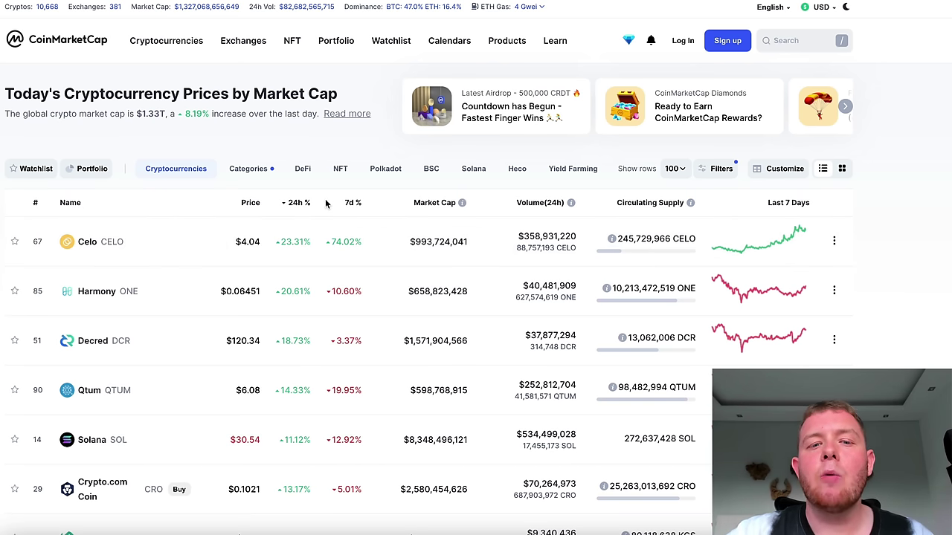
left_click(350, 206)
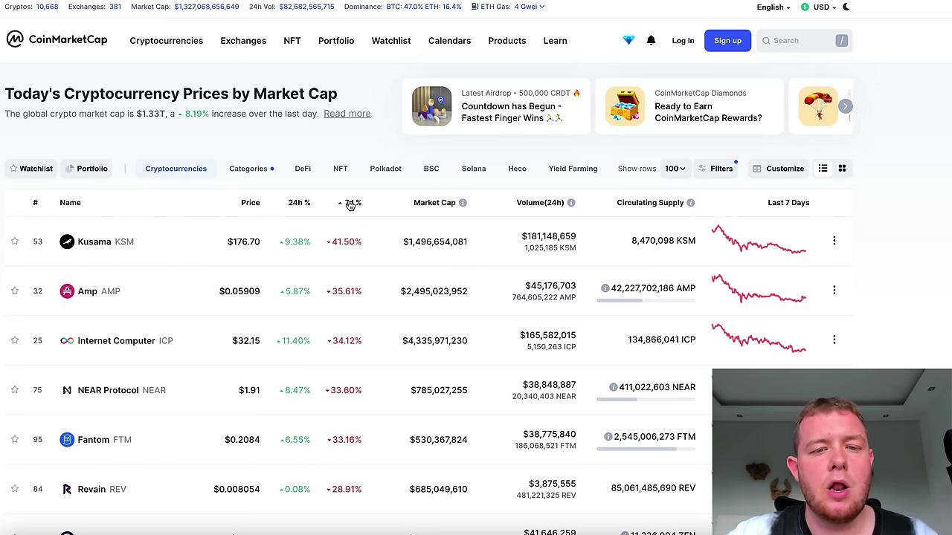
left_click(350, 204)
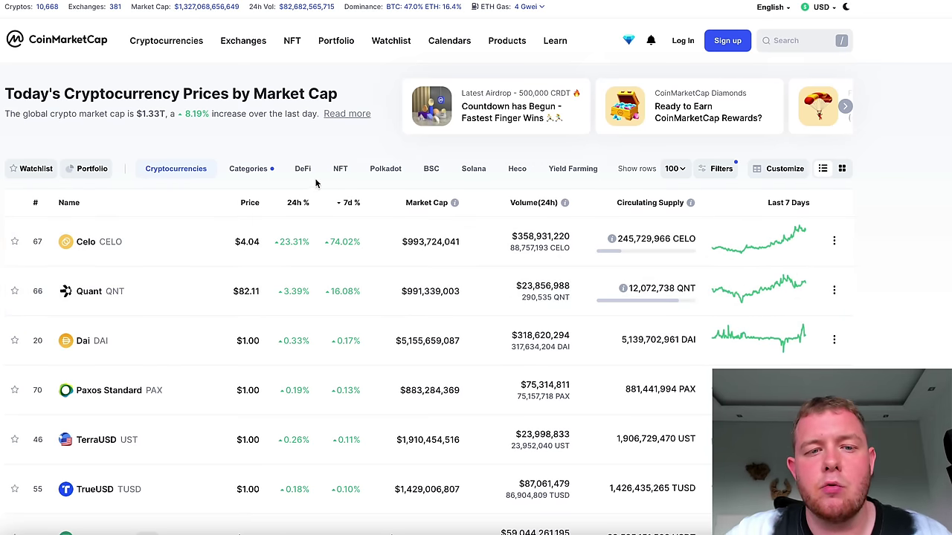
- Rank the cryptocurrency list by largest seven-day losses, followed by largest 24-hour losses
left_click(354, 209)
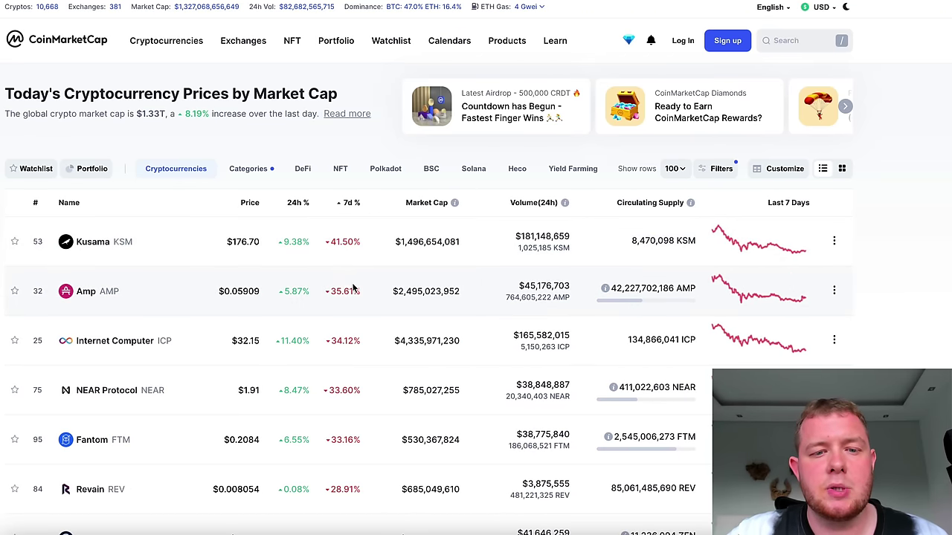
left_click(301, 205)
left_click(300, 205)
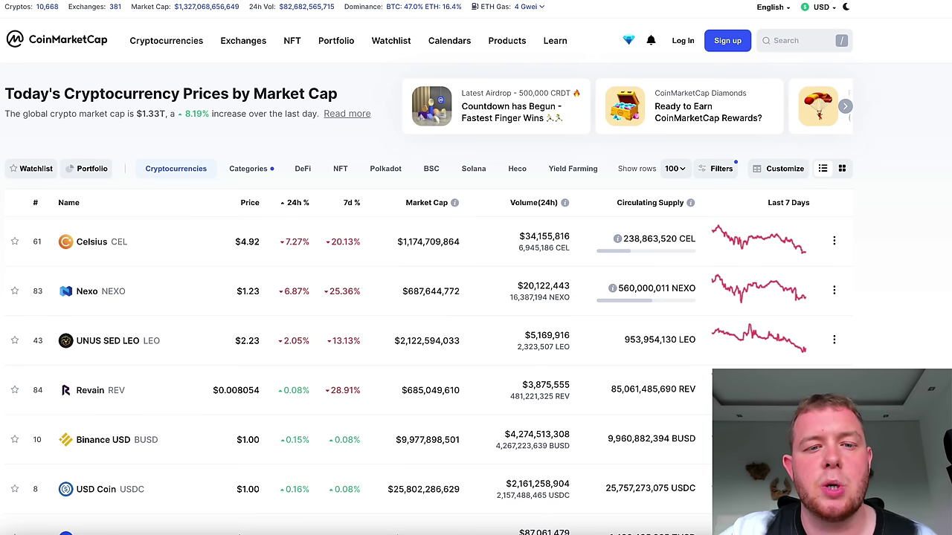
- Sort the cryptocurrencies by largest seven-day losses and examine the coins with the steepest drops
left_click(348, 207)
left_click(352, 208)
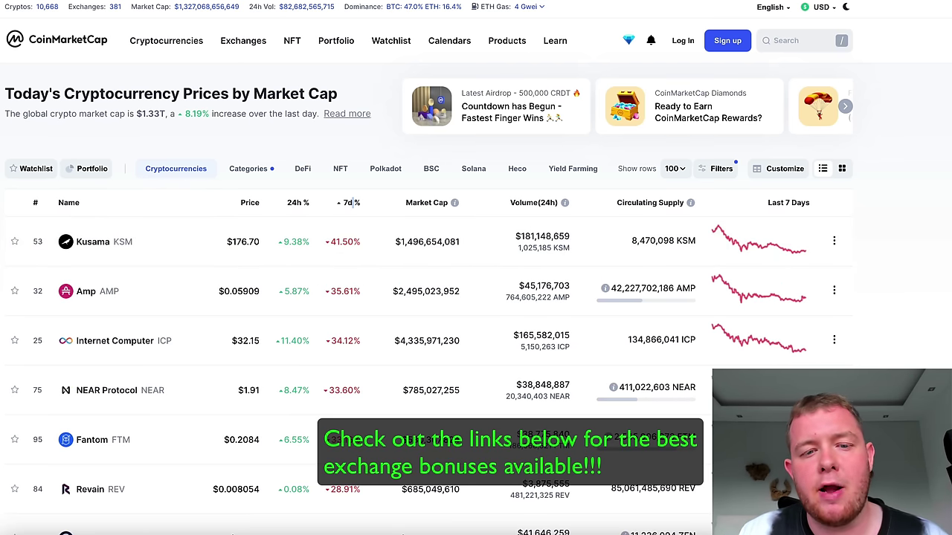
scroll(340, 311, "down", 1)
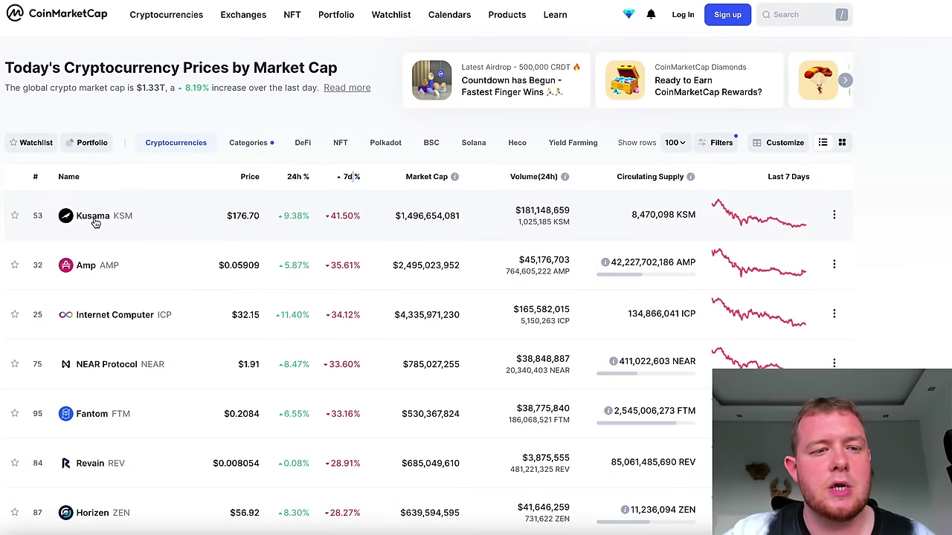
scroll(116, 274, "down", 1)
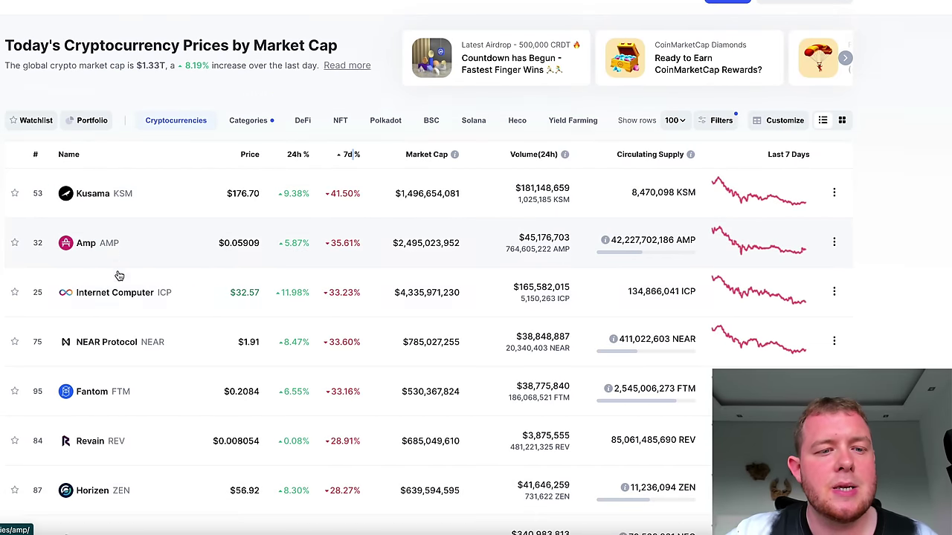
scroll(119, 327, "down", 4)
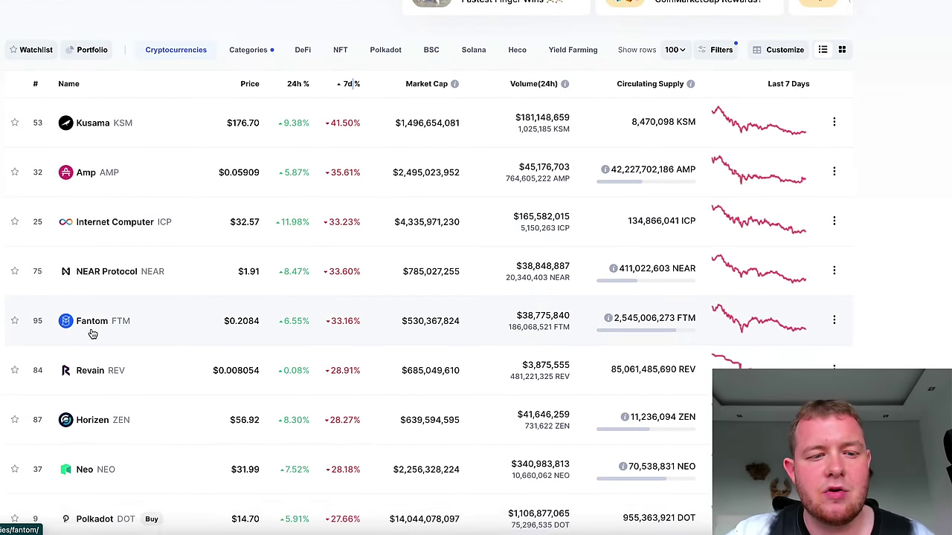
scroll(95, 389, "down", 3)
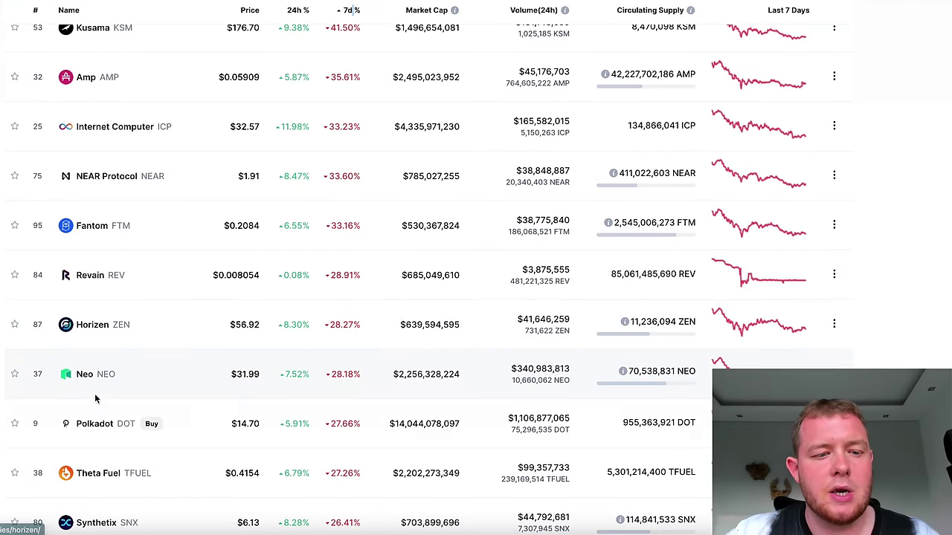
scroll(149, 423, "down", 1)
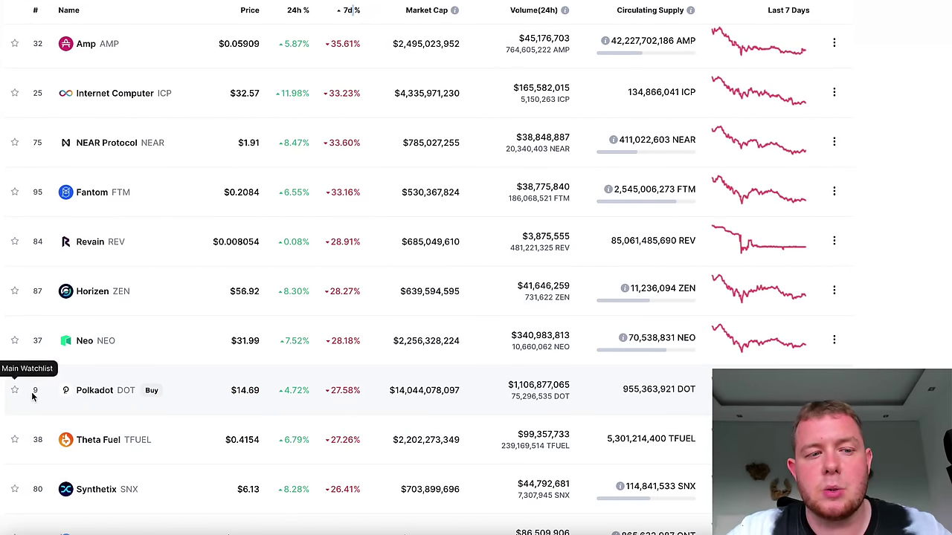
scroll(45, 344, "up", 3)
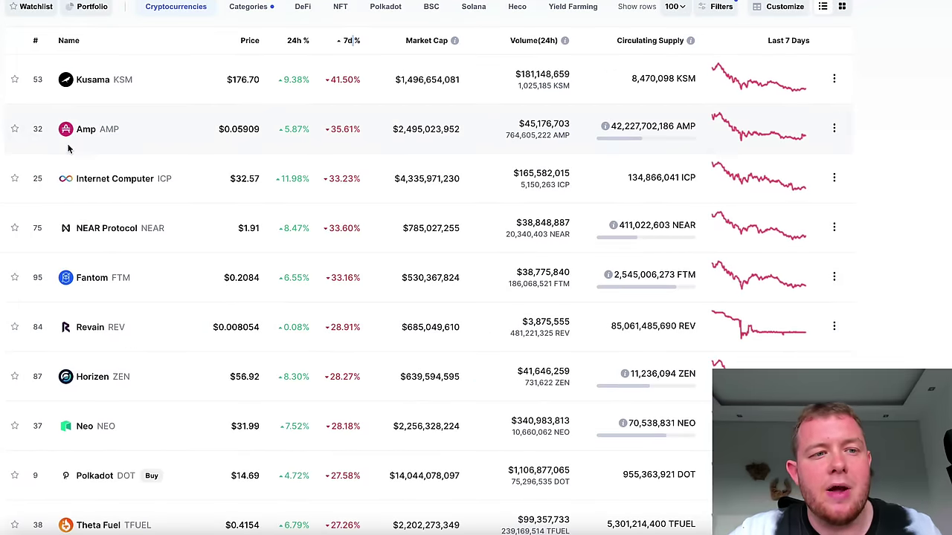
scroll(97, 179, "down", 5)
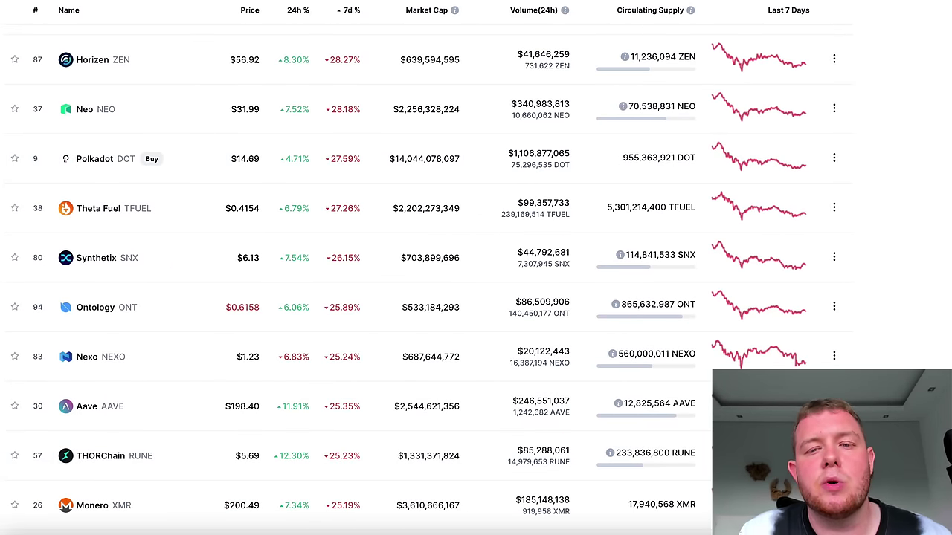
scroll(424, 280, "up", 6)
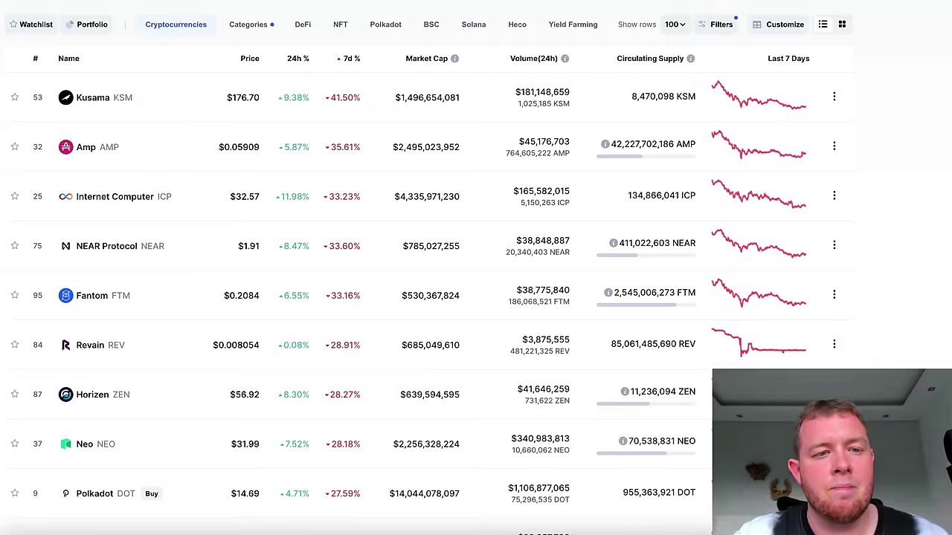
scroll(428, 268, "up", 1)
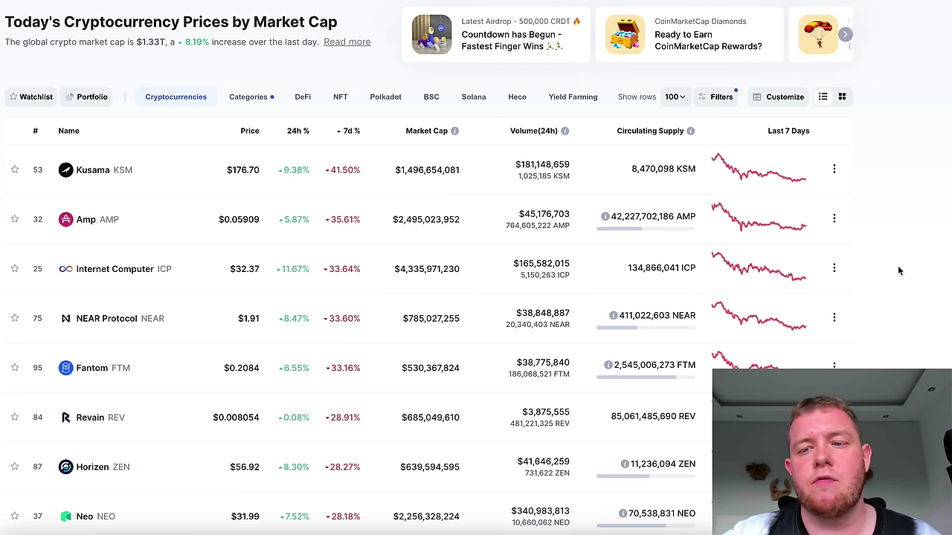
scroll(897, 270, "up", 1)
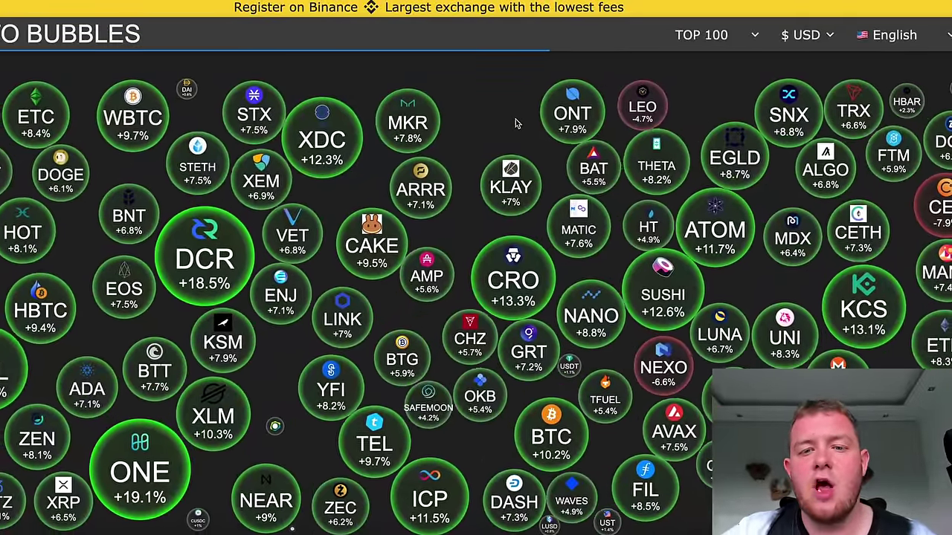
- On Crypto Bubbles, check the chart's time-period settings by trying Hour and returning to Day
left_click(361, 84)
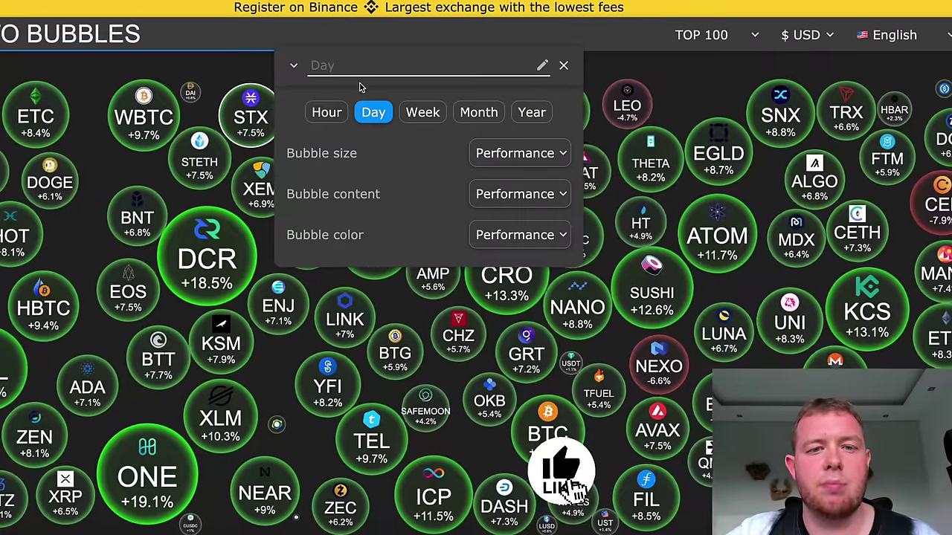
left_click(326, 112)
left_click(373, 112)
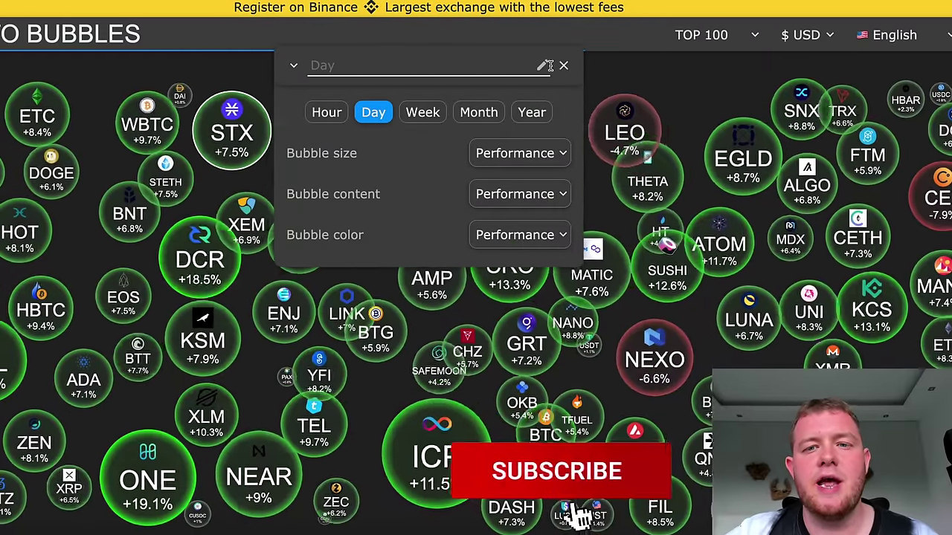
left_click(563, 65)
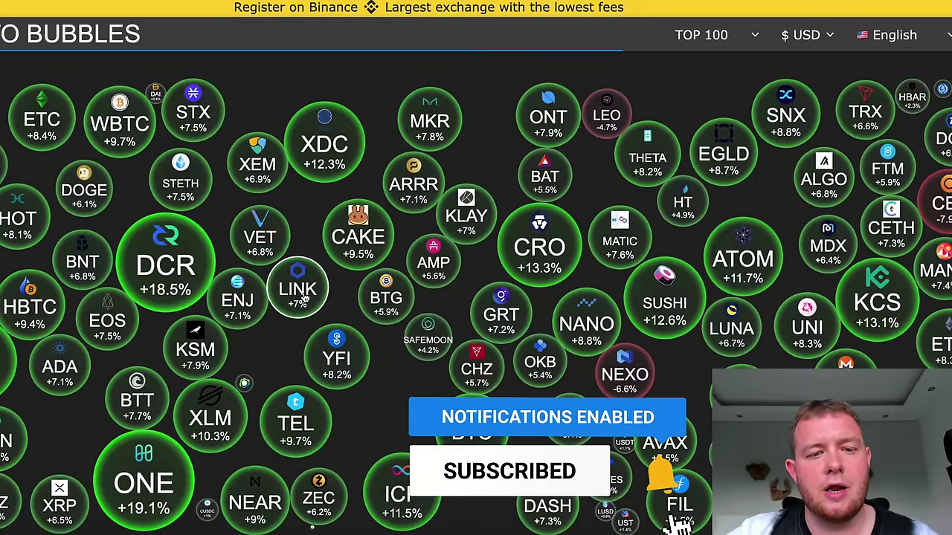
- View the details and price chart of the Chainlink bubble
left_click(300, 284)
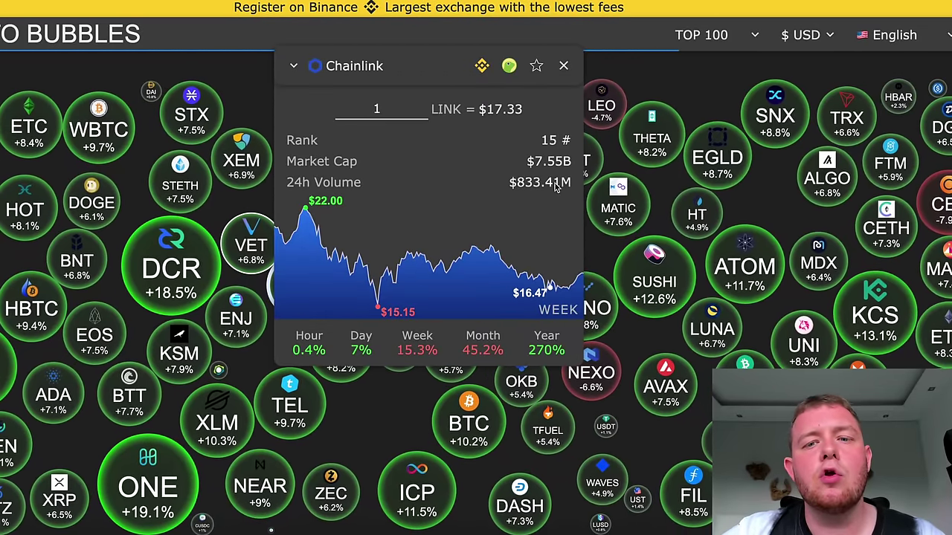
left_click(563, 68)
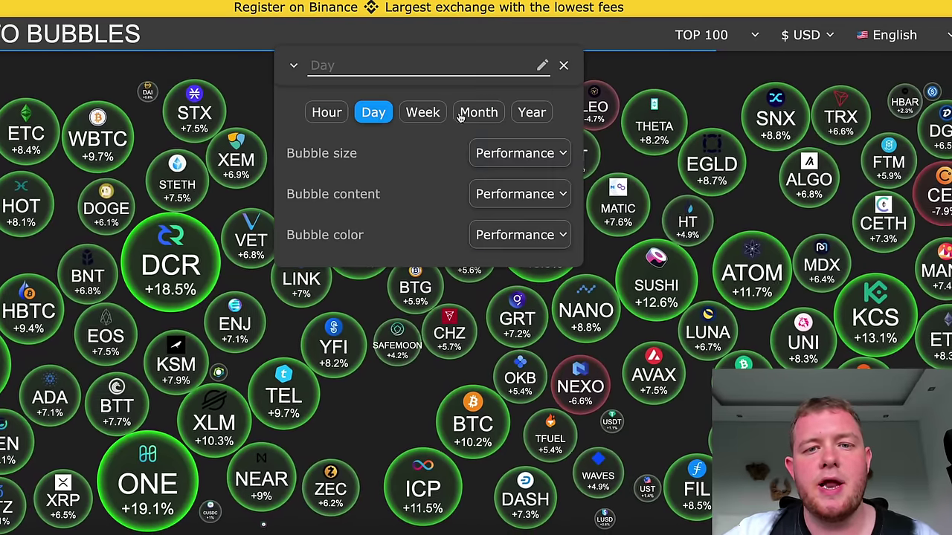
- Show the bubbles by weekly performance, followed by monthly performance
left_click(423, 111)
left_click(560, 68)
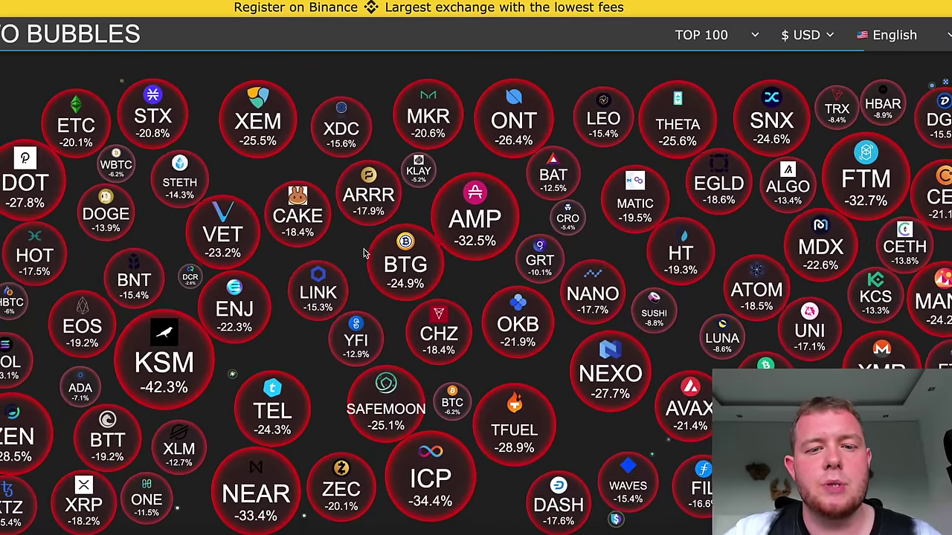
left_click(478, 112)
left_click(565, 67)
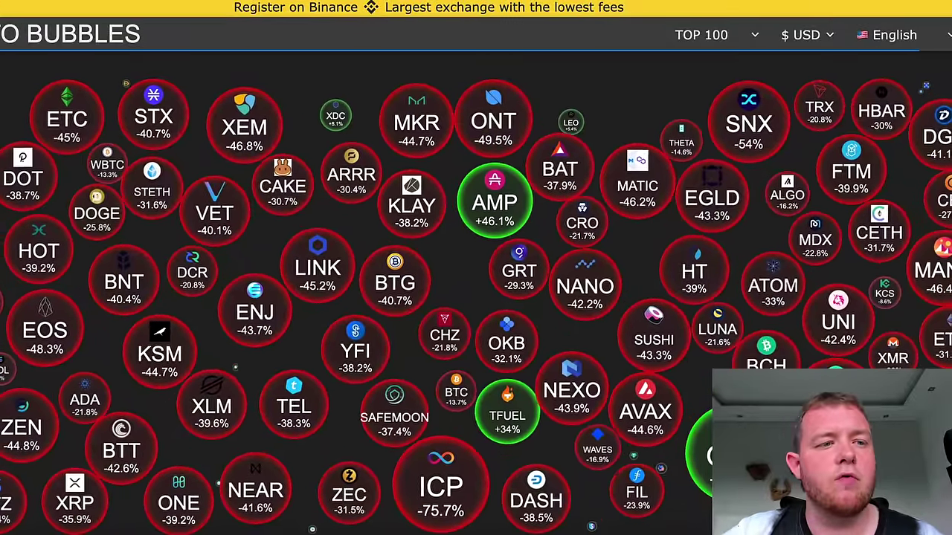
- Show the bubbles by yearly performance, and reset the period to Day
left_click(162, 78)
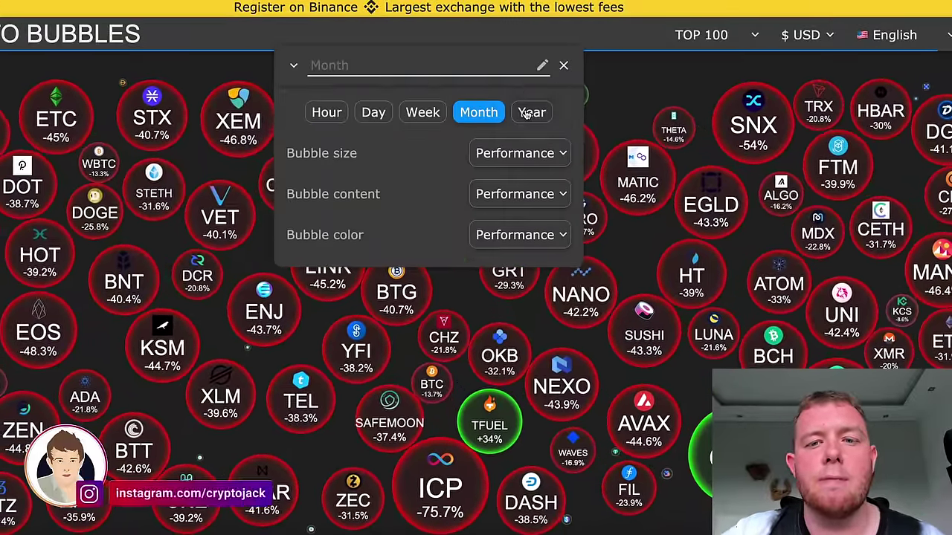
left_click(532, 67)
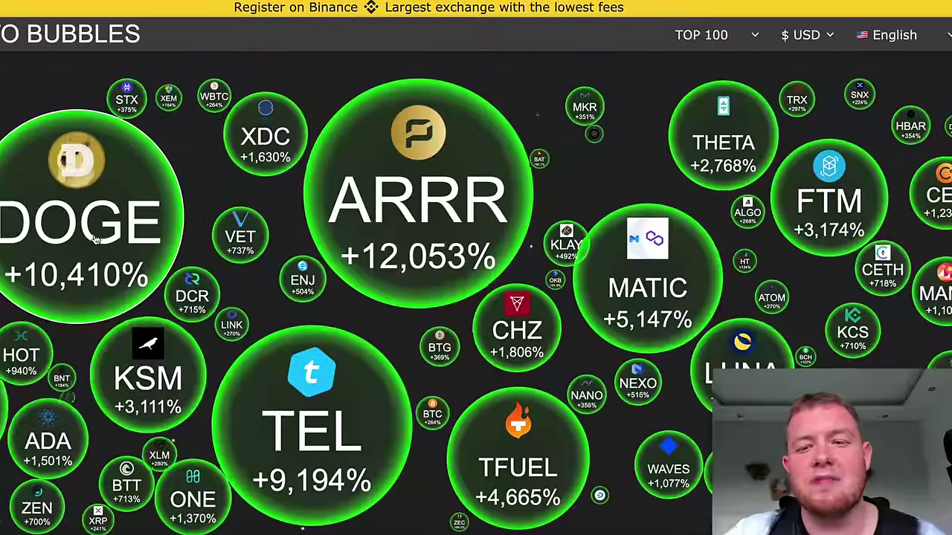
left_click(297, 35)
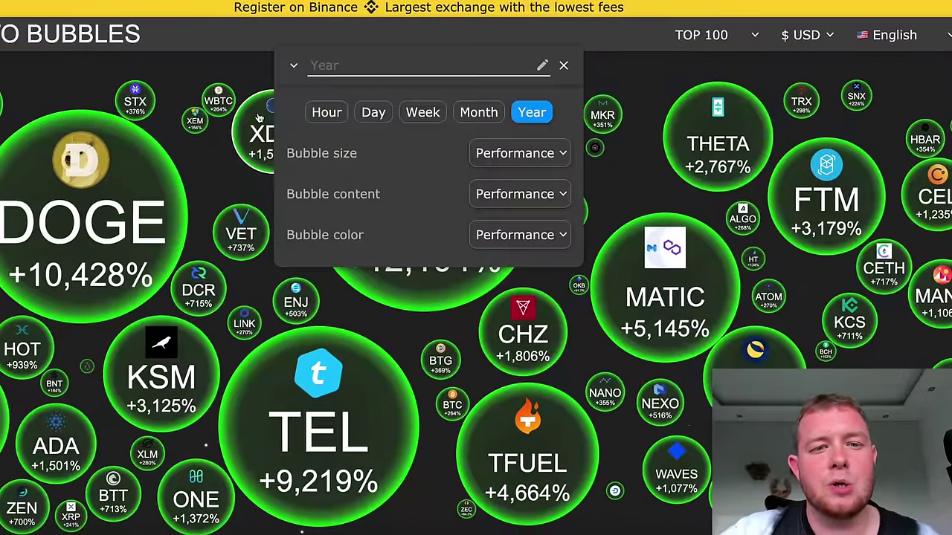
left_click(374, 111)
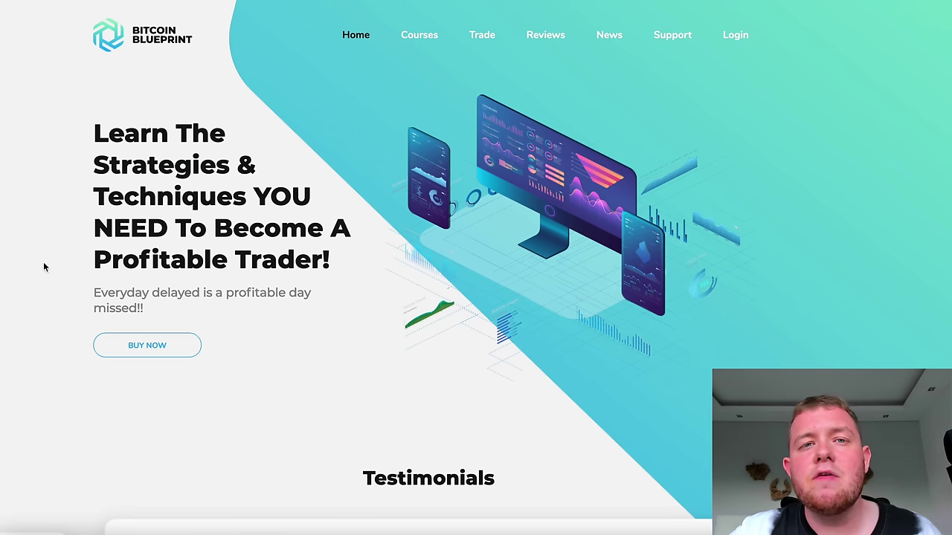
- Look through the Bitcoin Blueprint home page down to the strategy call booking calendar
scroll(43, 267, "down", 8)
scroll(84, 301, "down", 10)
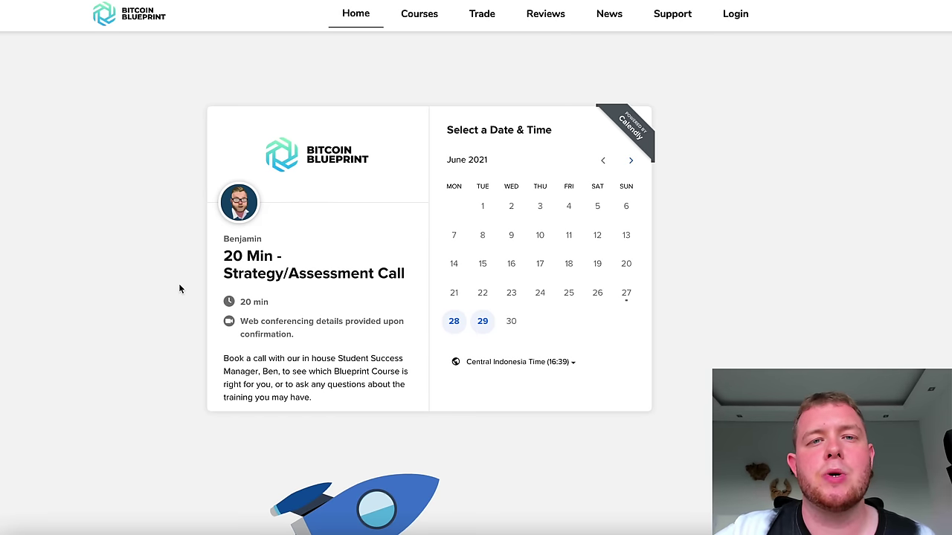
scroll(179, 284, "up", 18)
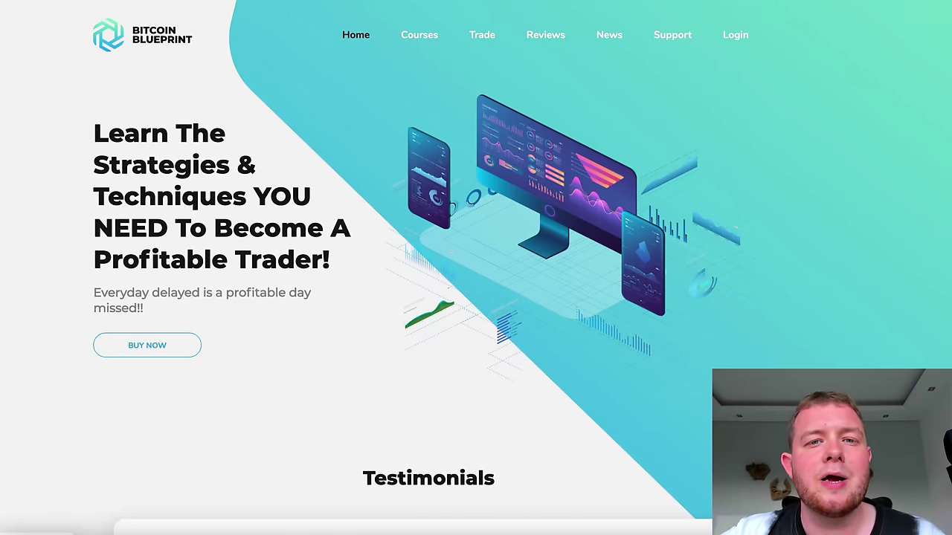
- Return to CoinMarketCap's list of largest seven-day losers and open the Kusama (KSM) coin page
left_click(436, 2)
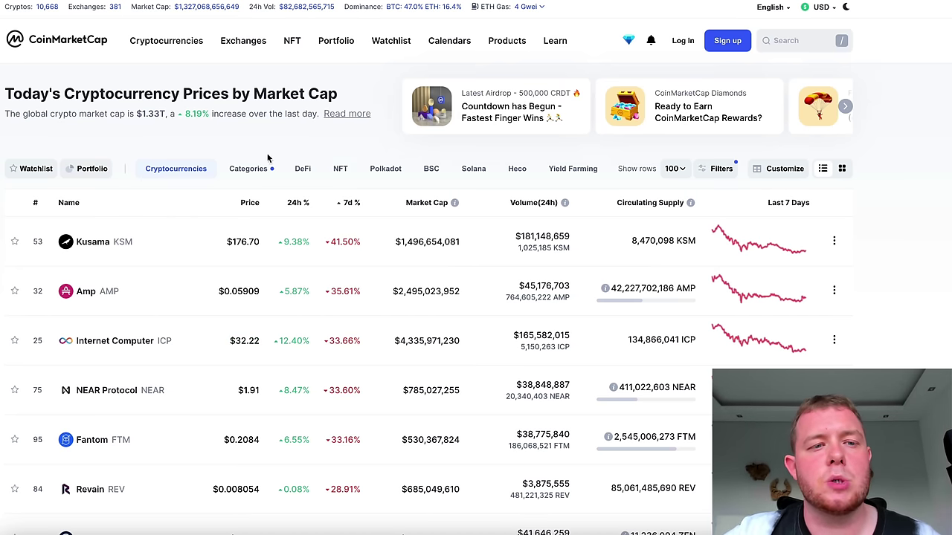
left_click(347, 206)
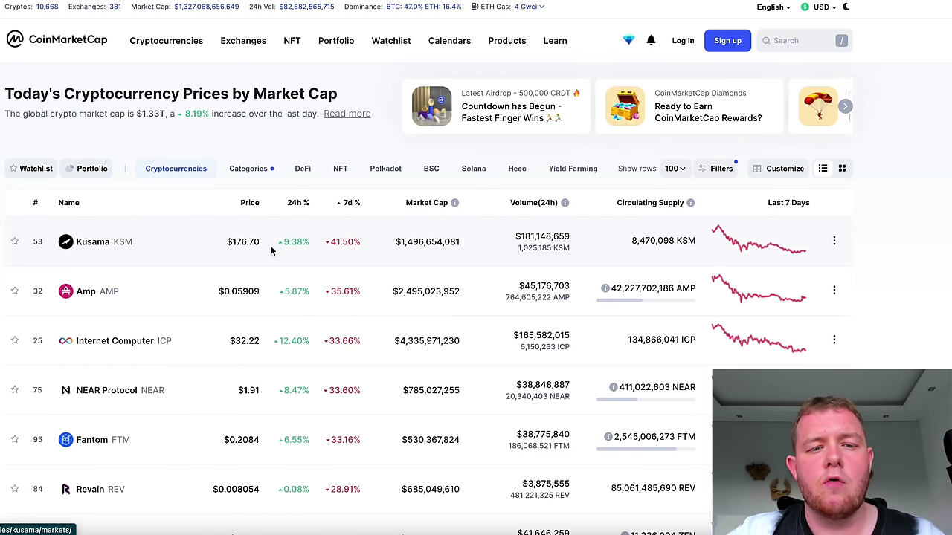
left_click(108, 244)
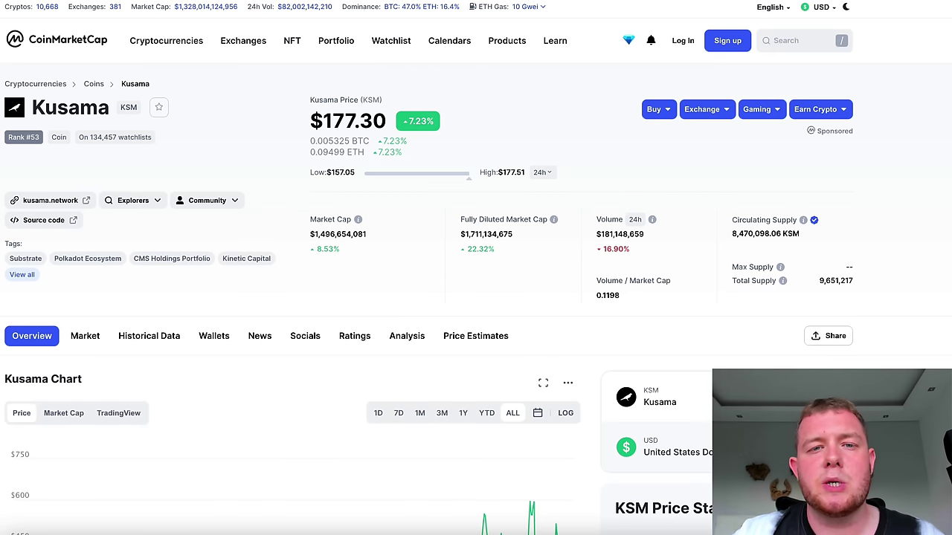
- Open Kusama's market listings and check which exchanges and pairs trade KSM
scroll(82, 247, "down", 2)
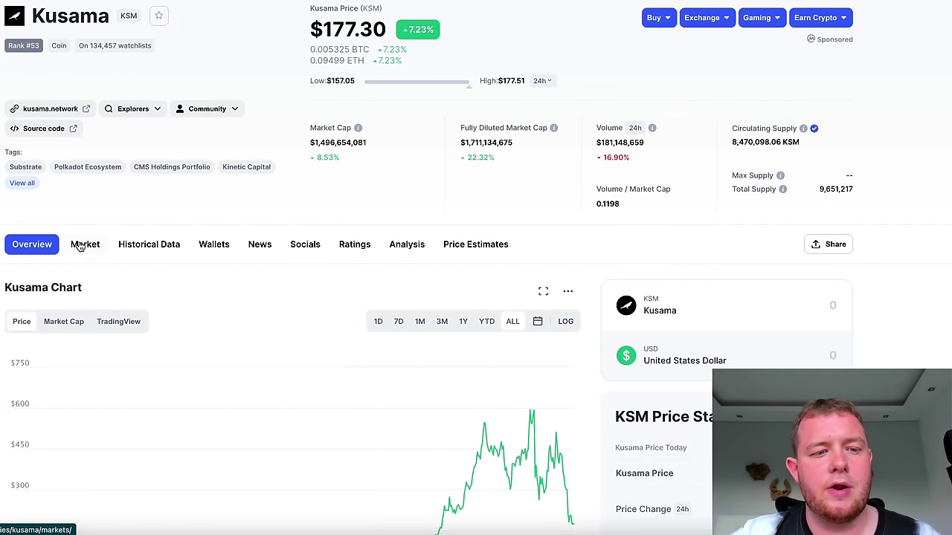
left_click(84, 246)
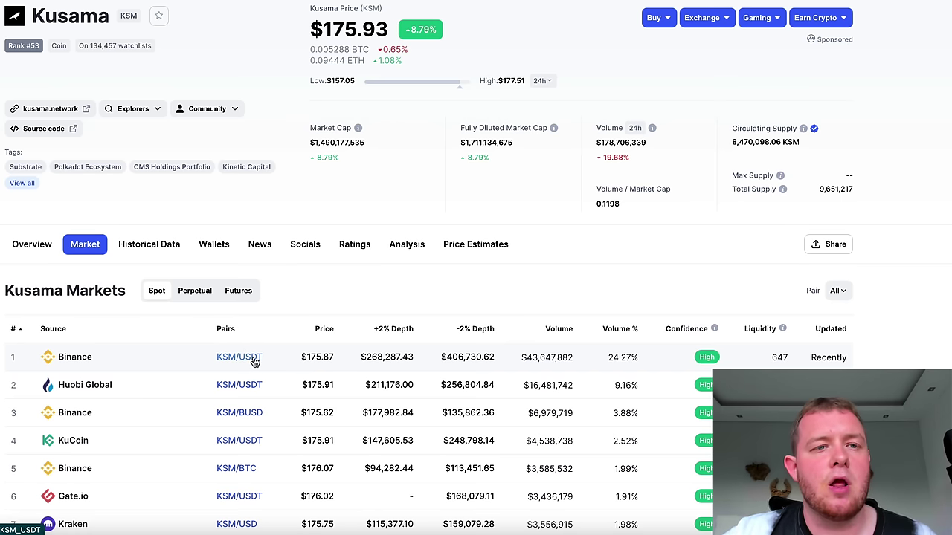
scroll(427, 122, "up", 1)
scroll(427, 122, "up", 2)
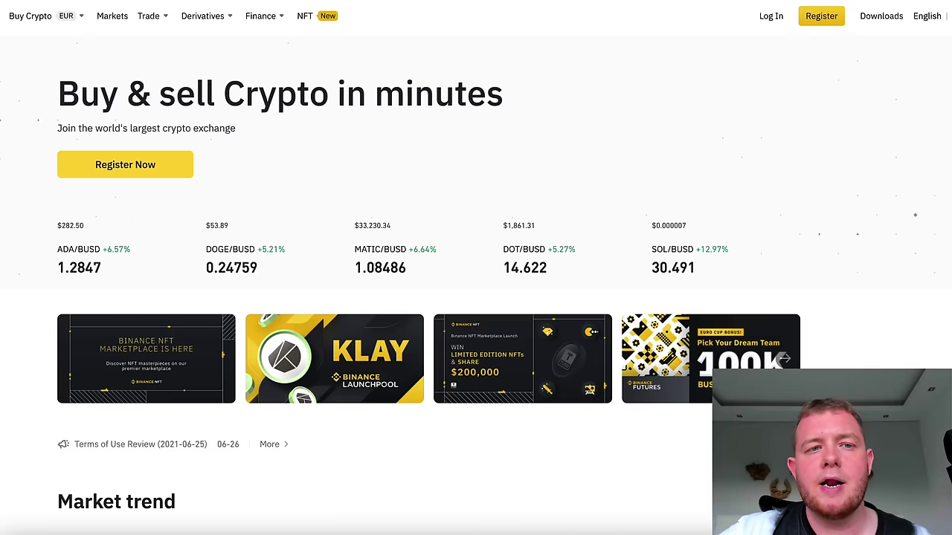
- Open Binance's Advanced trading view, find ksm among the market pairs and load the KSM/USDT market
mouse_move(145, 28)
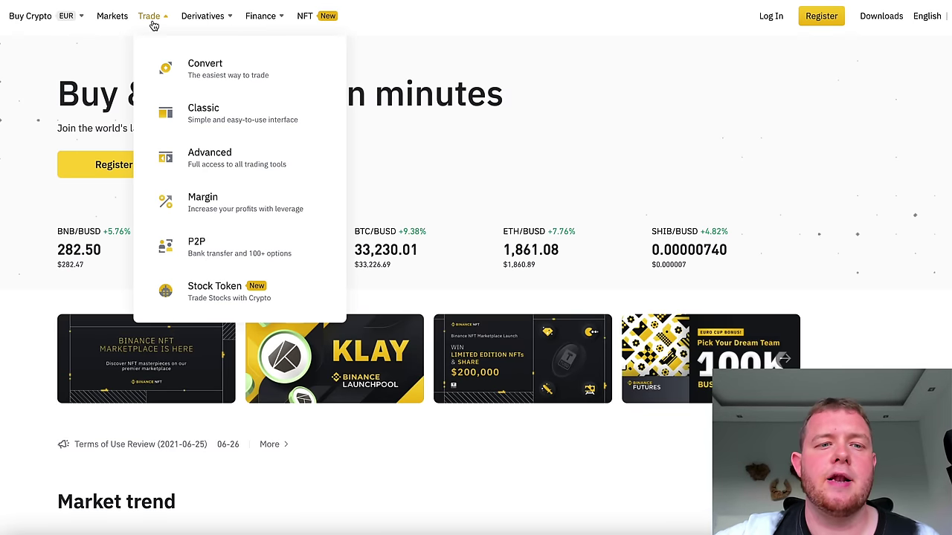
left_click(167, 152)
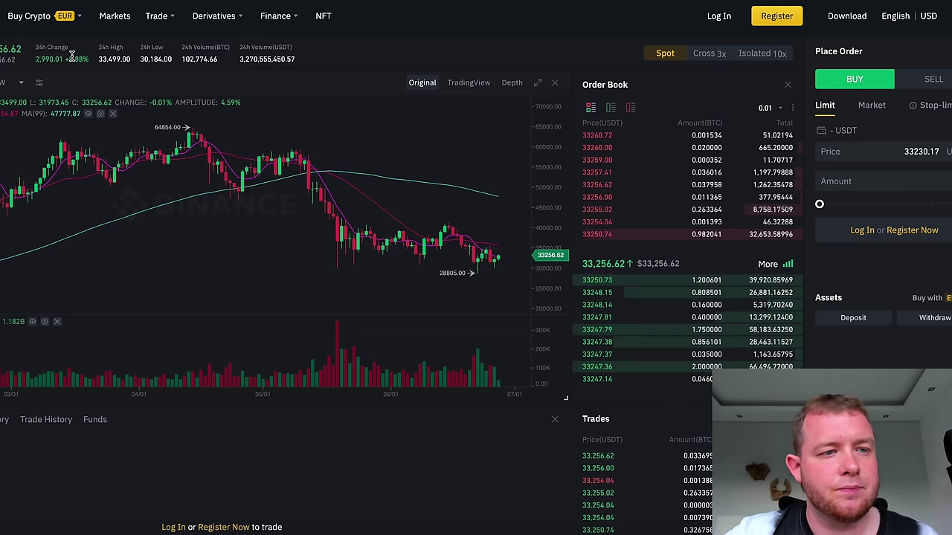
mouse_move(1, 49)
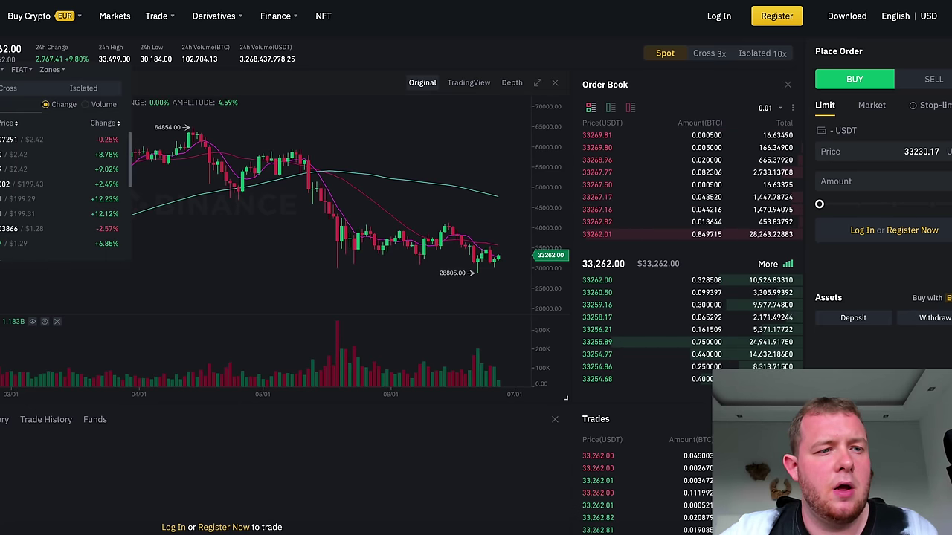
type("ksm")
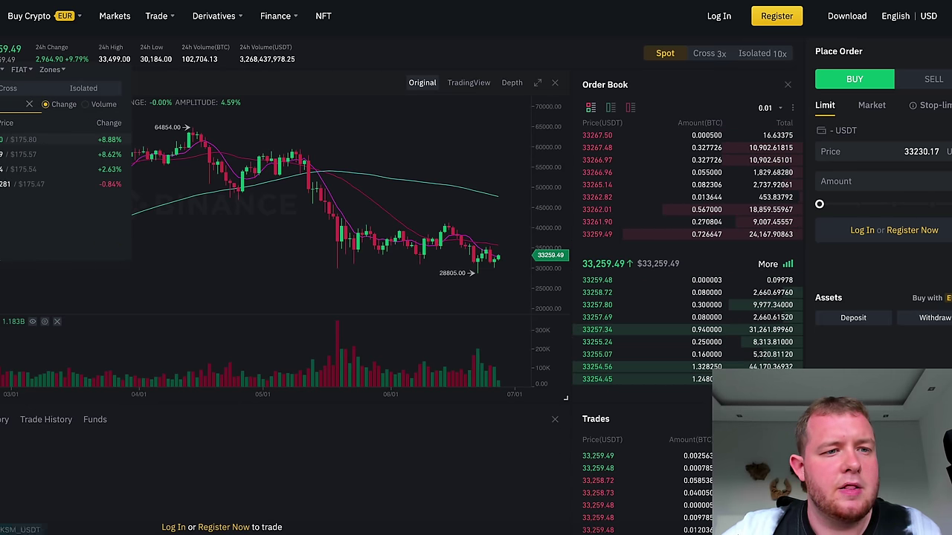
left_click(60, 139)
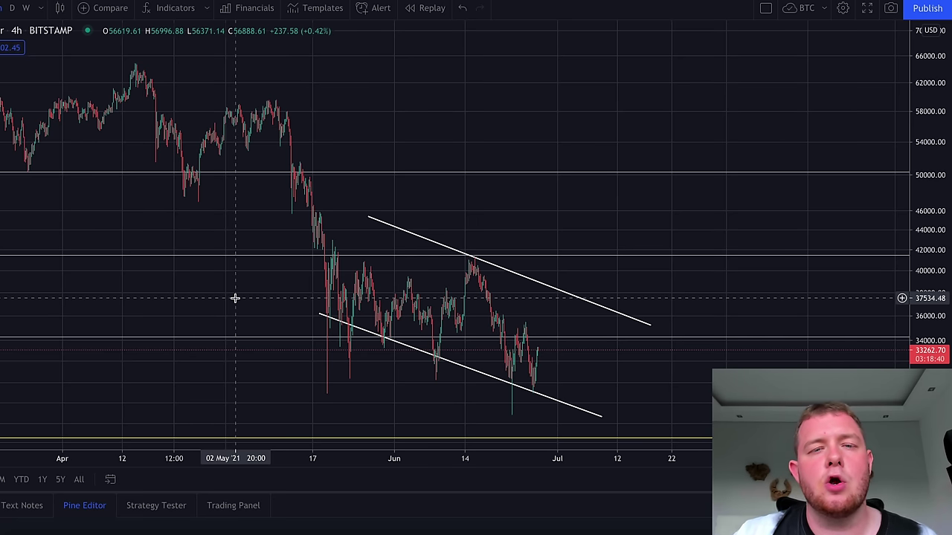
- Switch to the TradingView chart and replace its symbol with Binance's KSMUSDT pair
left_click(50, 31)
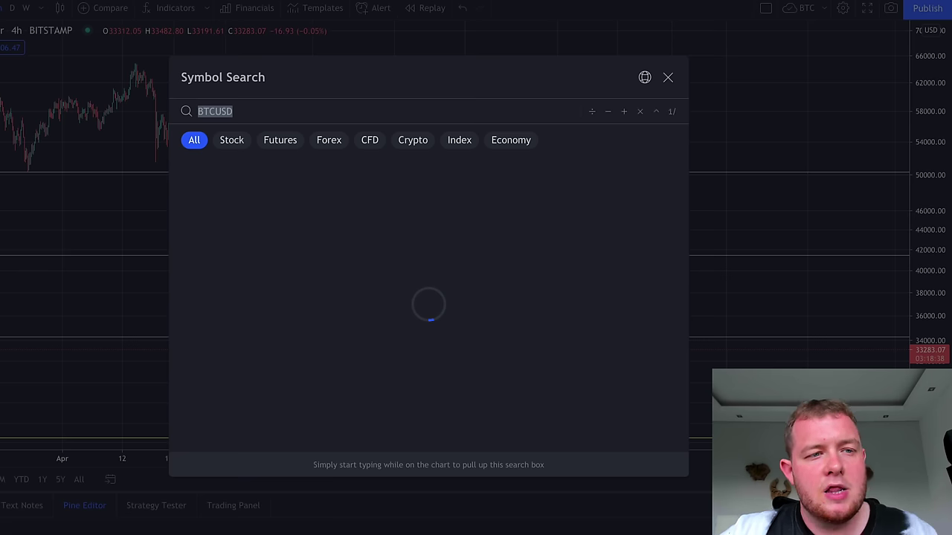
type("KSM")
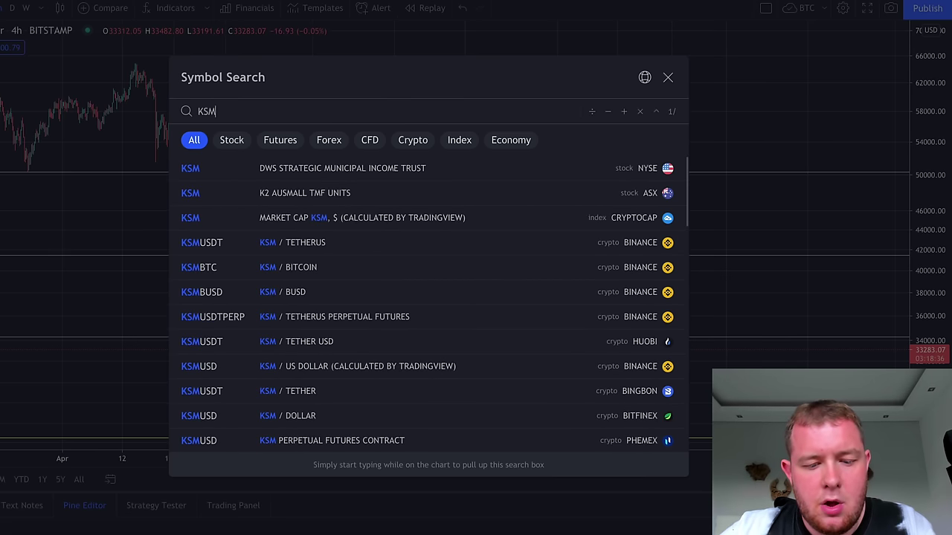
type("USDT")
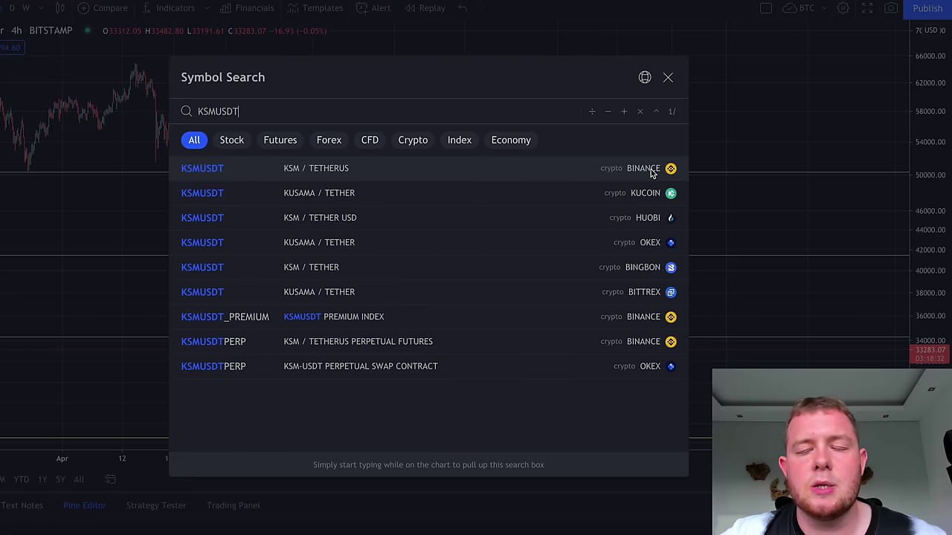
left_click(629, 169)
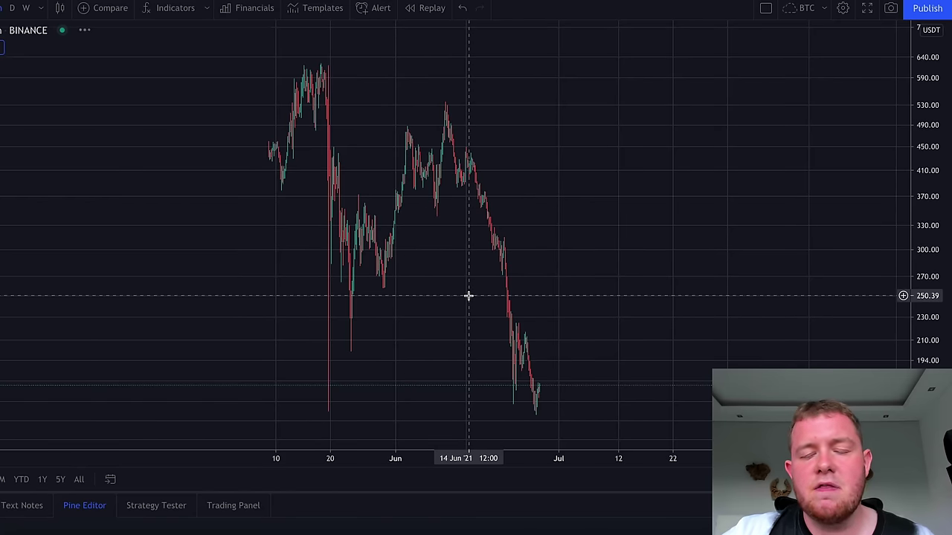
- Add the built-in Bollinger Bands indicator to the KSMUSDT chart
scroll(468, 295, "up", 2)
left_click_drag(468, 295, 349, 242)
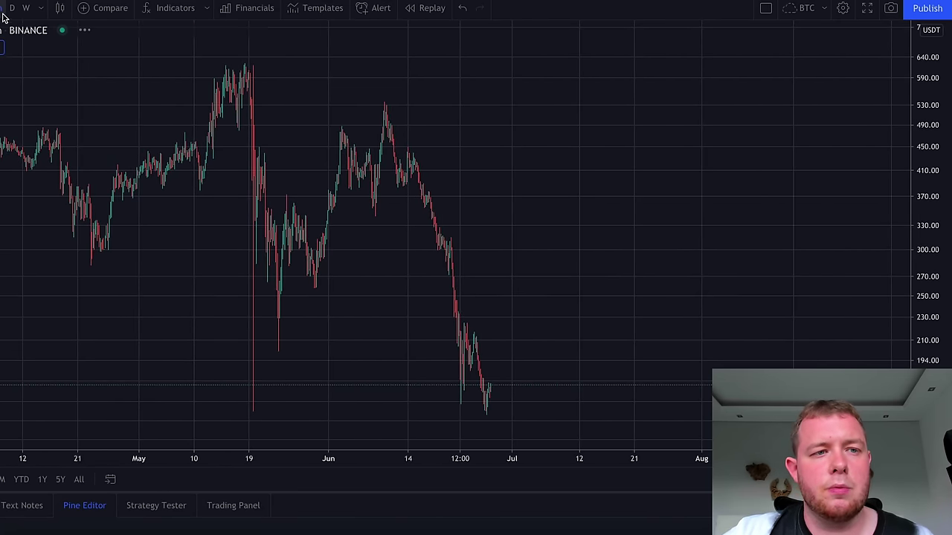
scroll(504, 339, "down", 1)
scroll(503, 339, "up", 2)
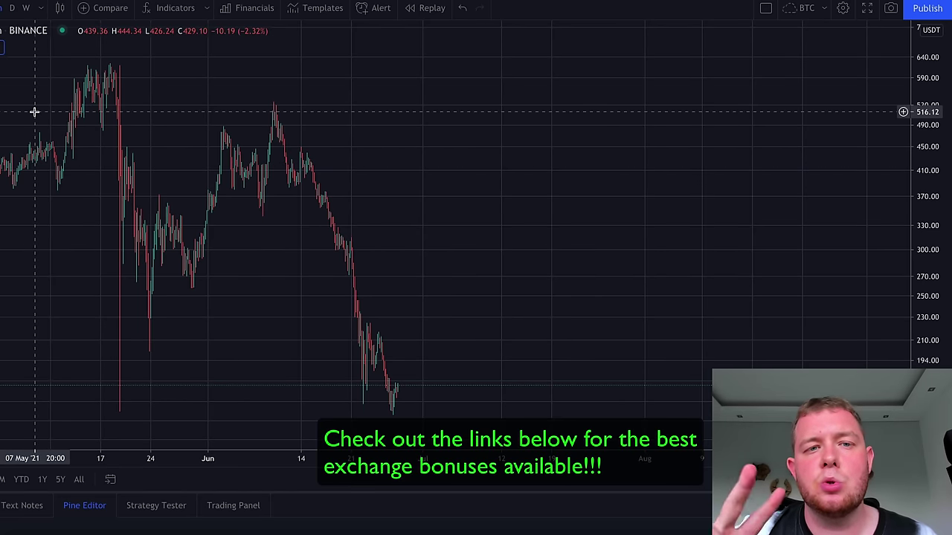
left_click(177, 9)
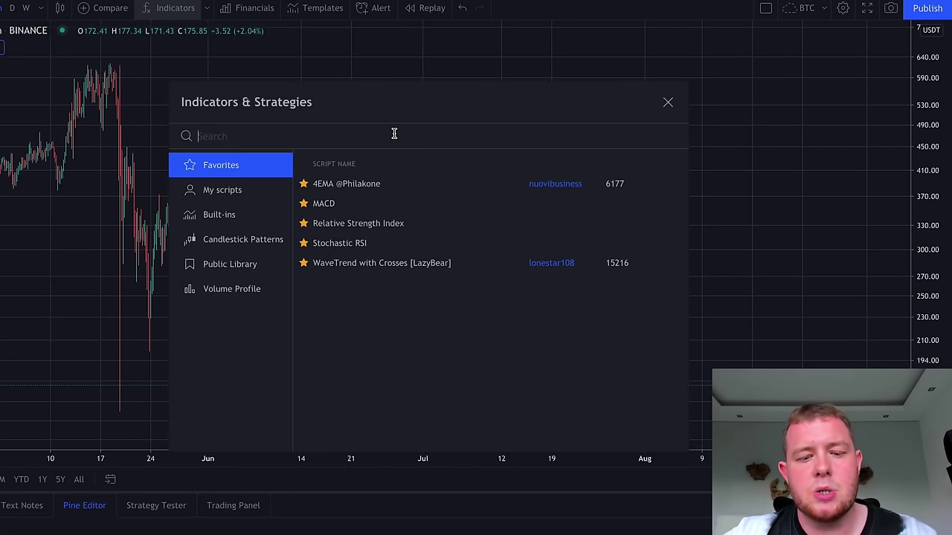
type("bb")
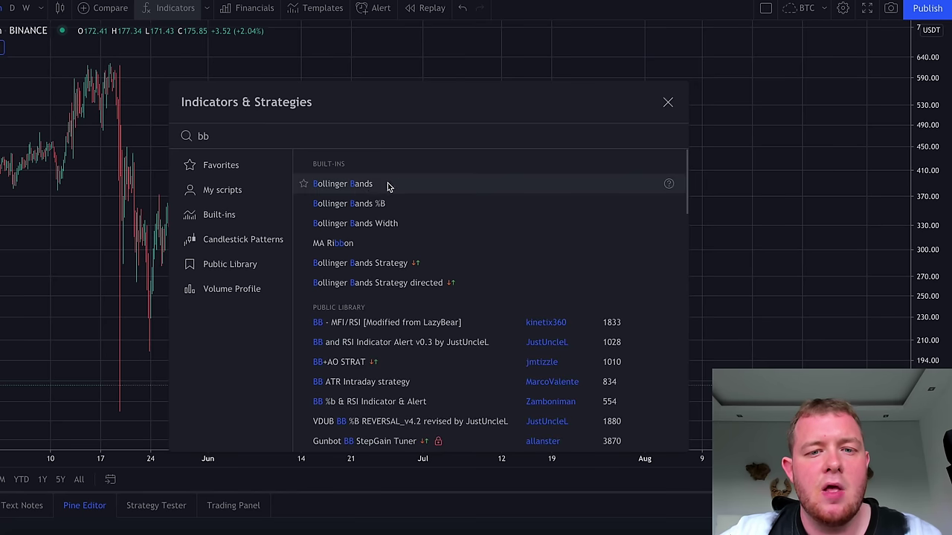
left_click(370, 185)
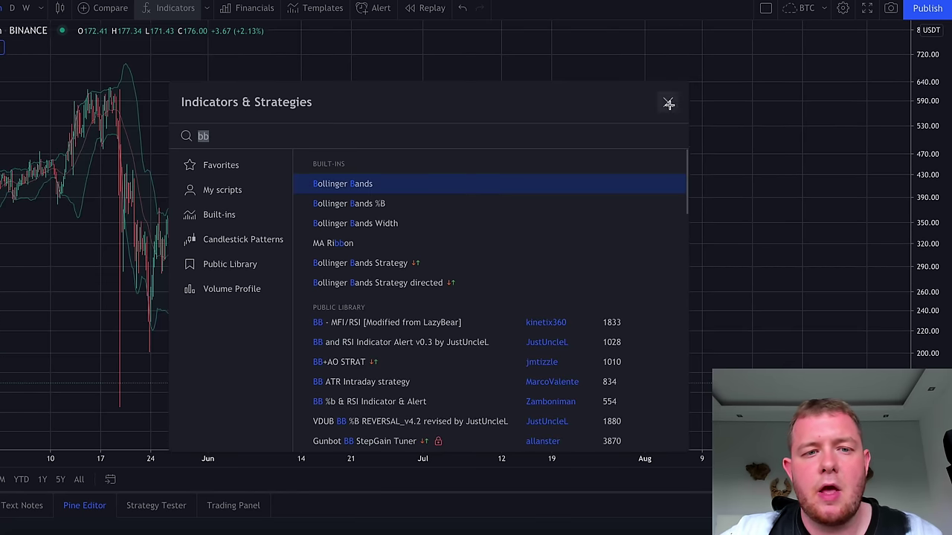
left_click(668, 102)
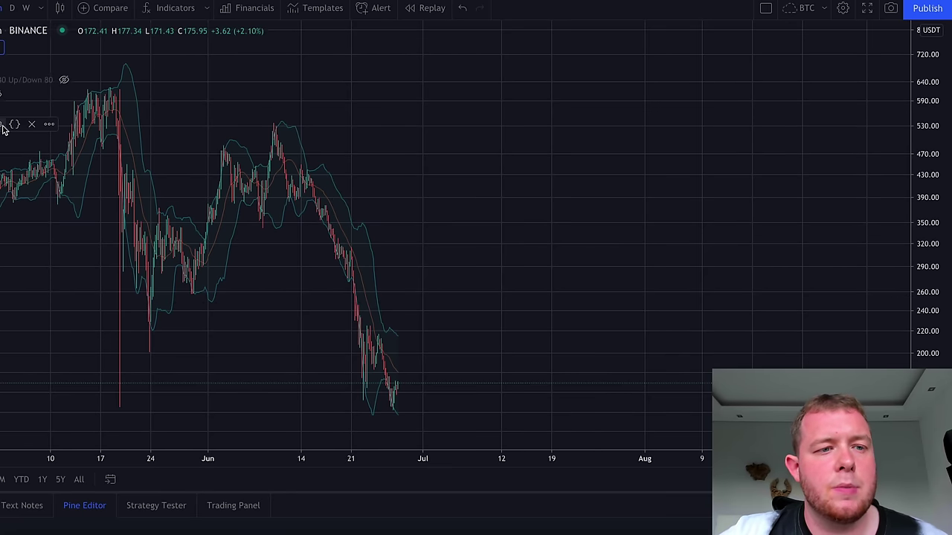
- Set the Bollinger Bands' upper, basis and lower lines to the third of the four line thicknesses
left_click(5, 124)
left_click(406, 249)
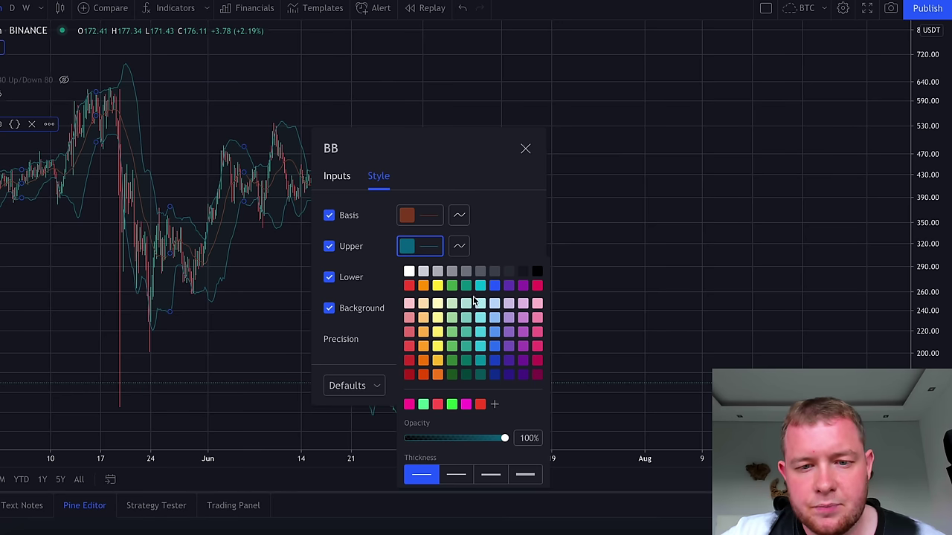
left_click(494, 477)
left_click(441, 234)
left_click(408, 216)
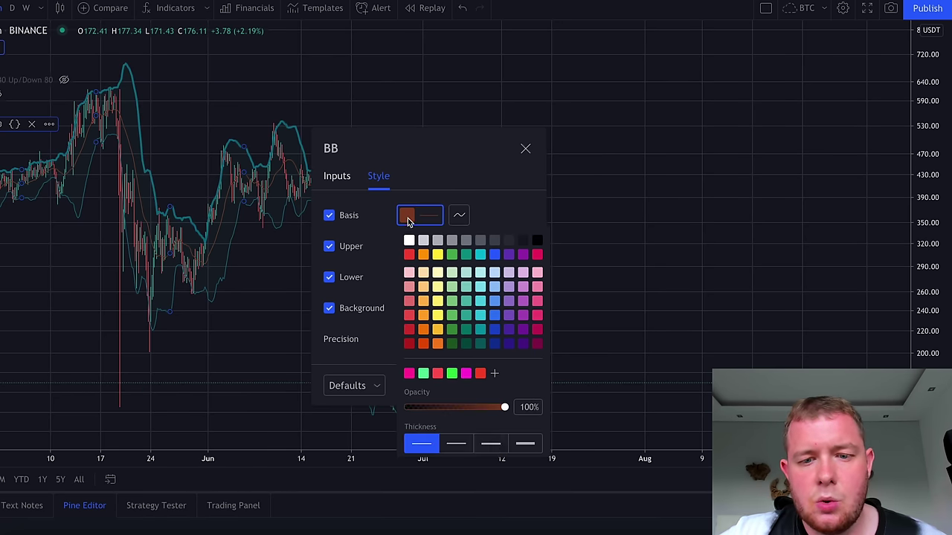
left_click(492, 445)
left_click(504, 207)
left_click(427, 275)
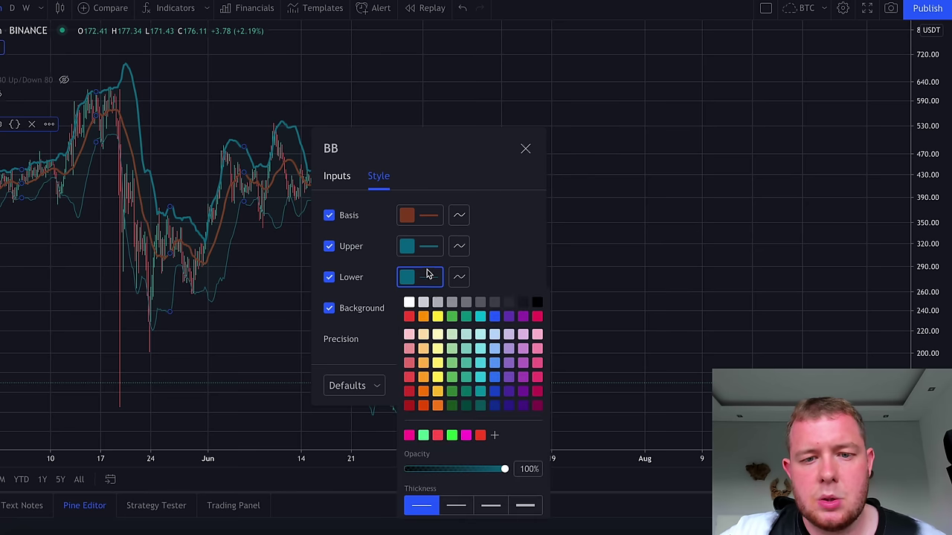
left_click(491, 505)
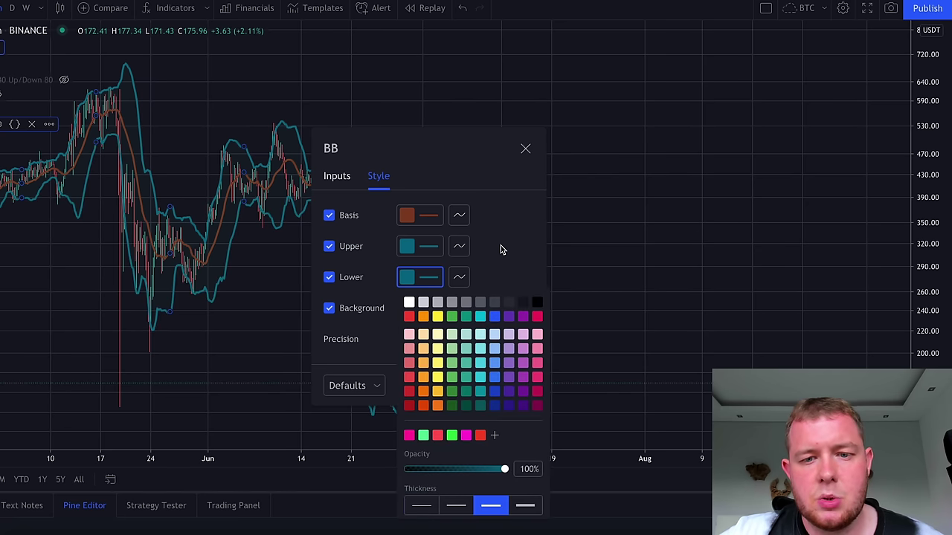
- Color the lower and upper Bollinger Bands cyan and the basis line light yellow, and apply the style
left_click(479, 316)
left_click(423, 247)
left_click(423, 246)
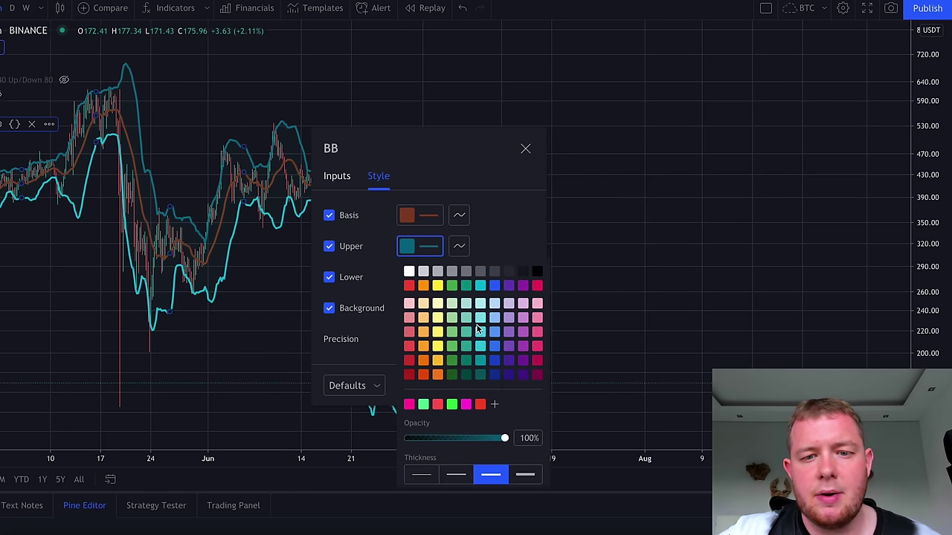
left_click(423, 215)
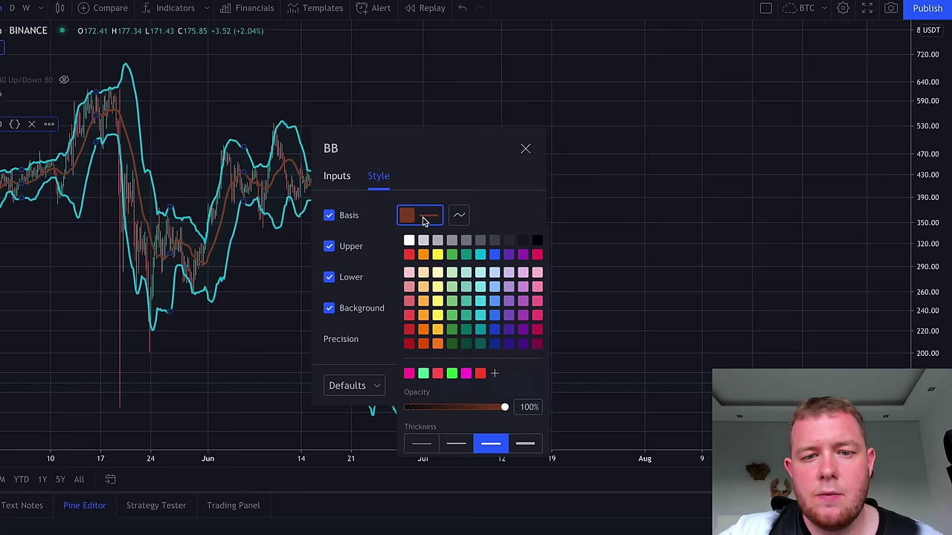
left_click(437, 300)
left_click(487, 209)
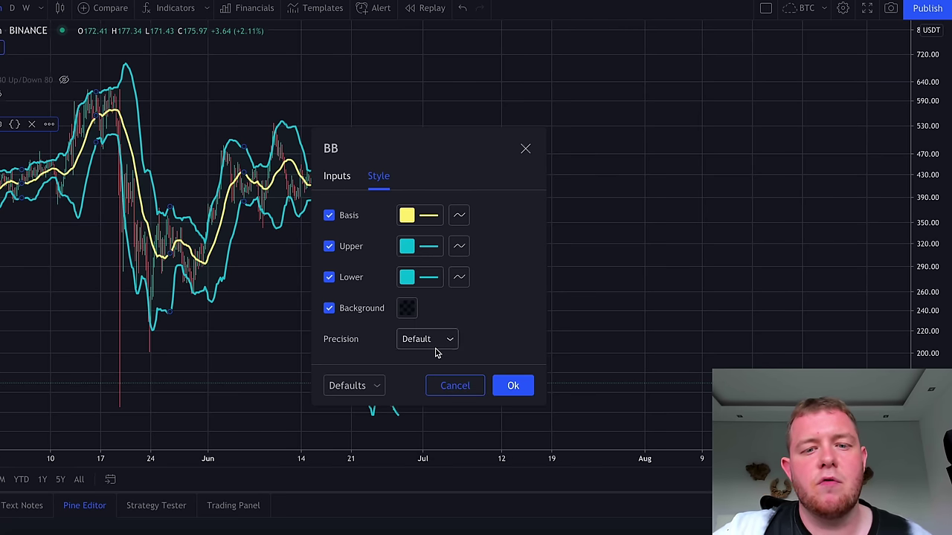
left_click(512, 385)
- Add the built-in Relative Strength Index indicator below the KSMUSDT price chart
scroll(395, 306, "up", 3)
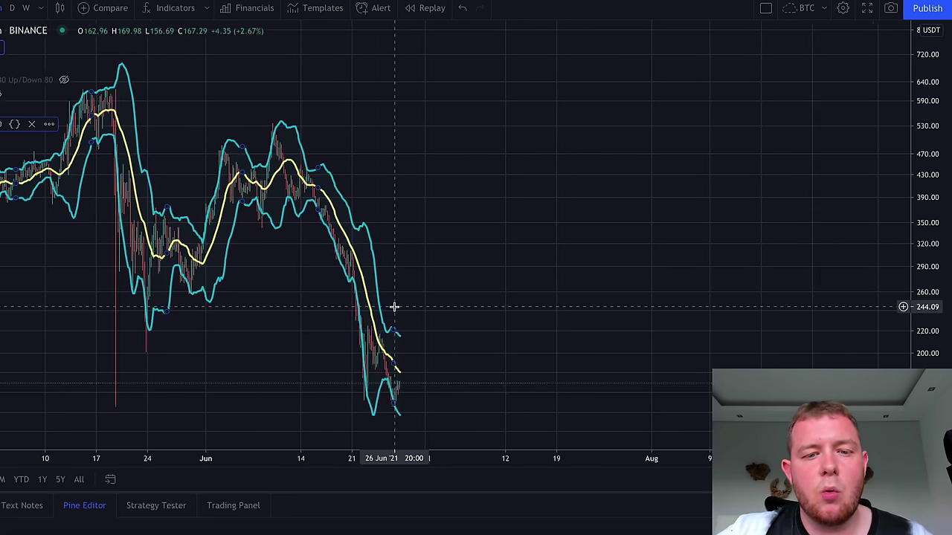
scroll(394, 306, "down", 3)
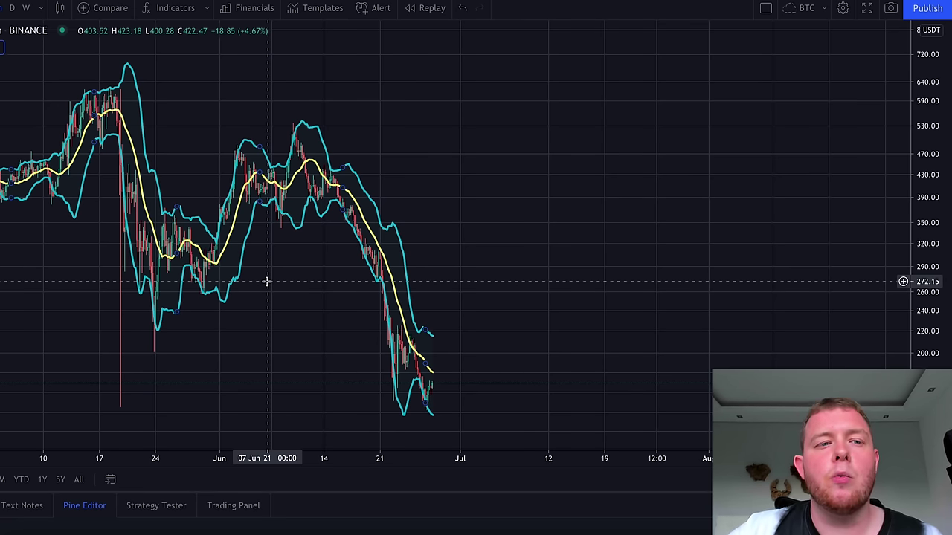
left_click(175, 10)
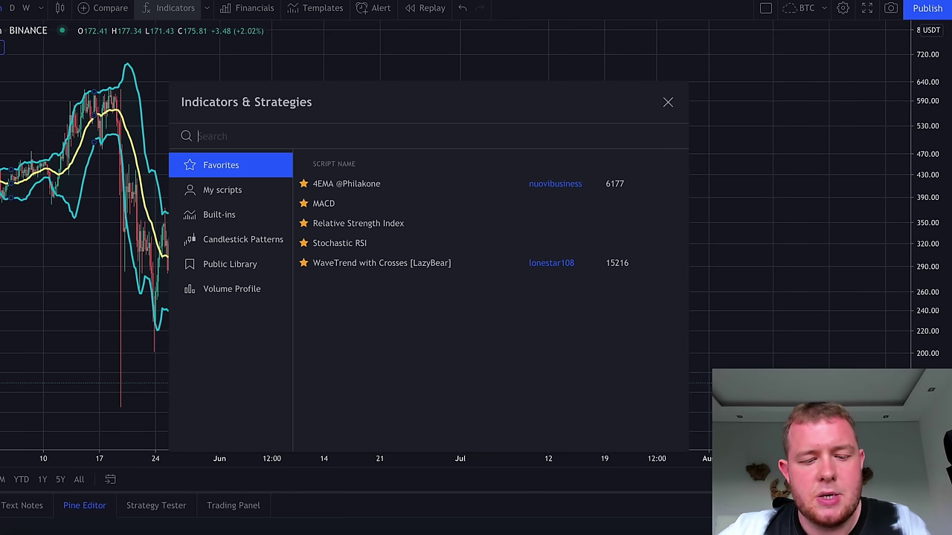
type("rsi")
left_click(365, 184)
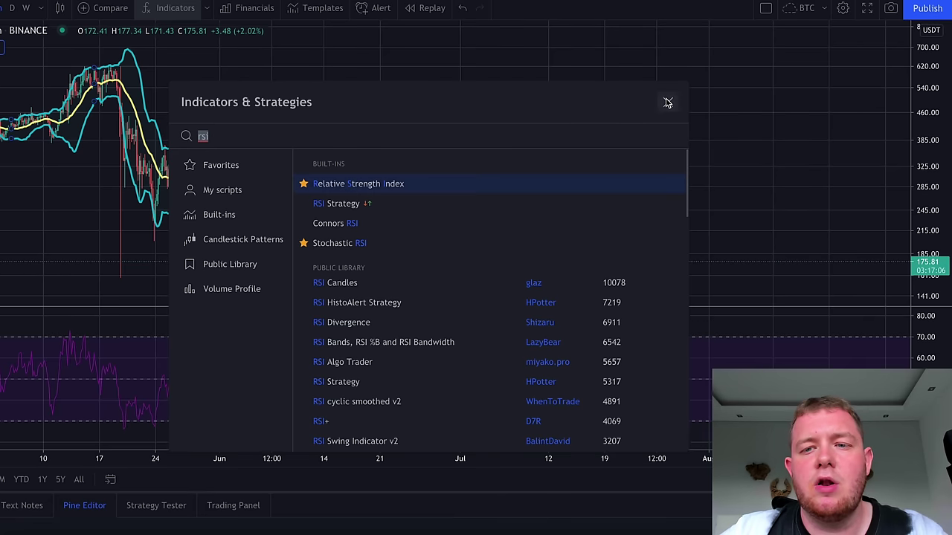
left_click(668, 101)
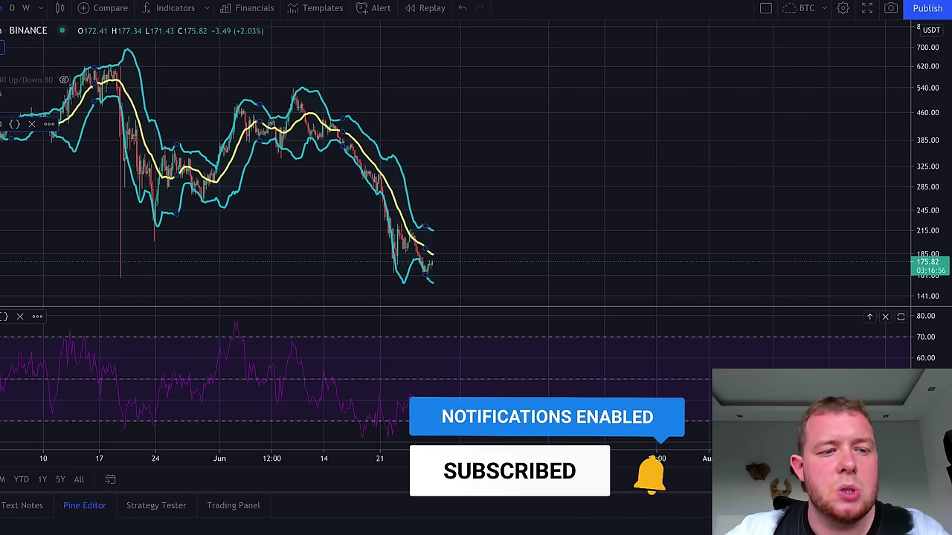
- Style the RSI line in bright yellow with the second line thickness and apply it
left_click(407, 199)
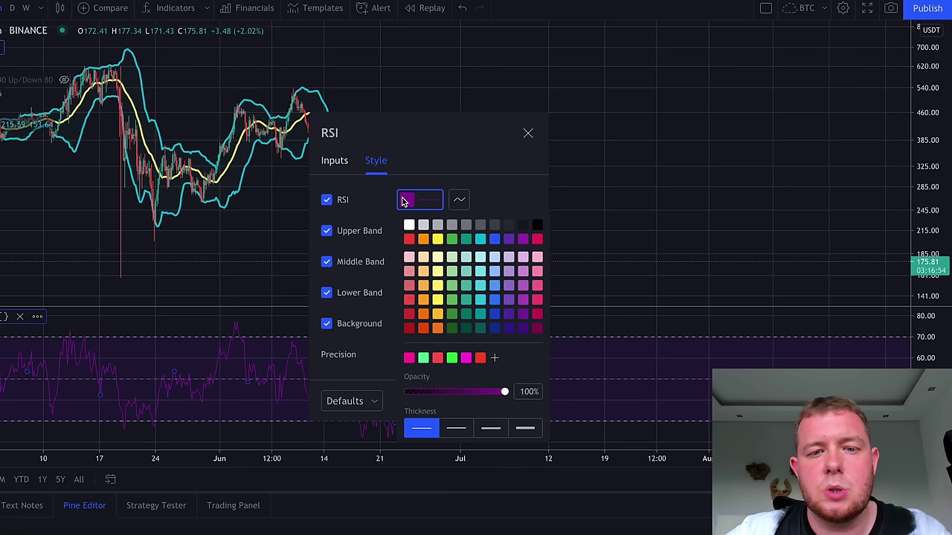
left_click(437, 239)
left_click(467, 431)
left_click(507, 186)
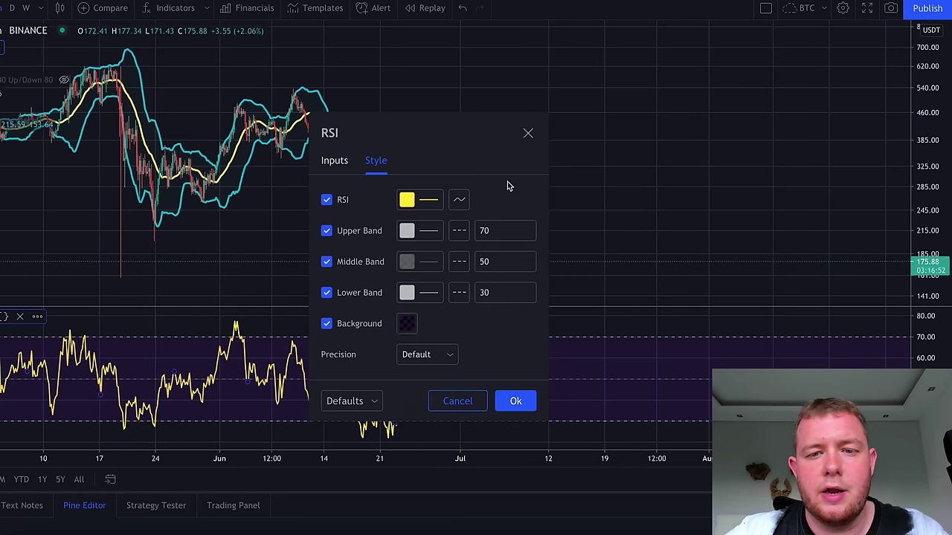
left_click(515, 401)
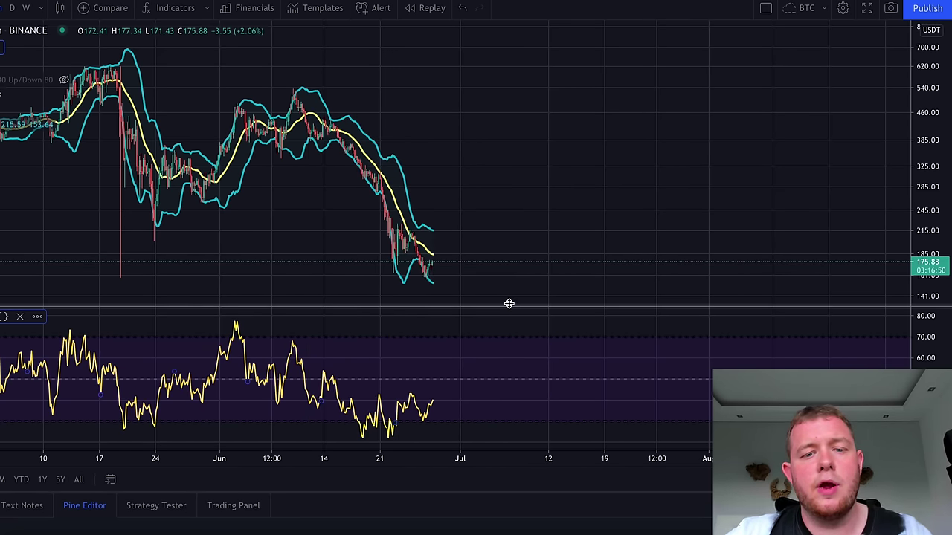
- Measure the KSM price rebound from about 211 USDT on 23 May to about 365 USDT on 25 May 2021
scroll(297, 228, "down", 2)
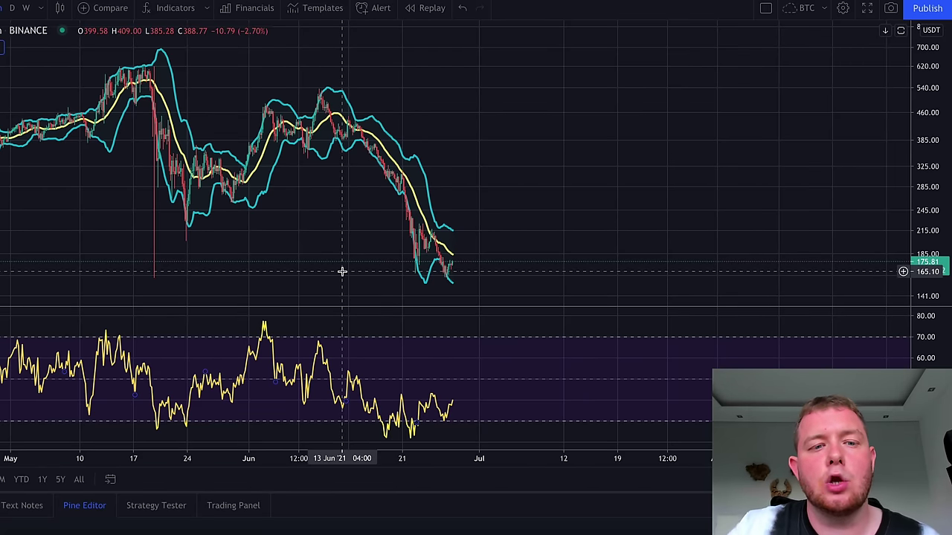
scroll(342, 271, "up", 6)
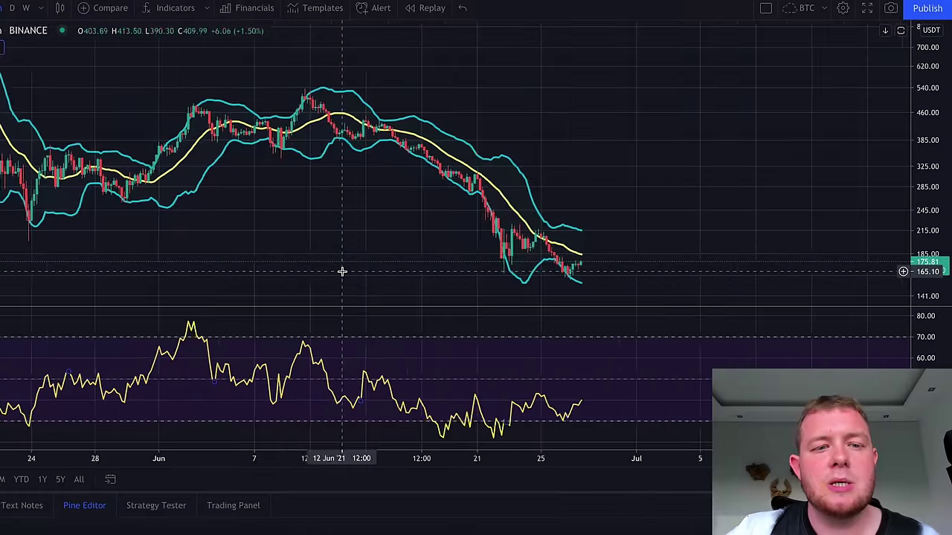
scroll(342, 272, "up", 2)
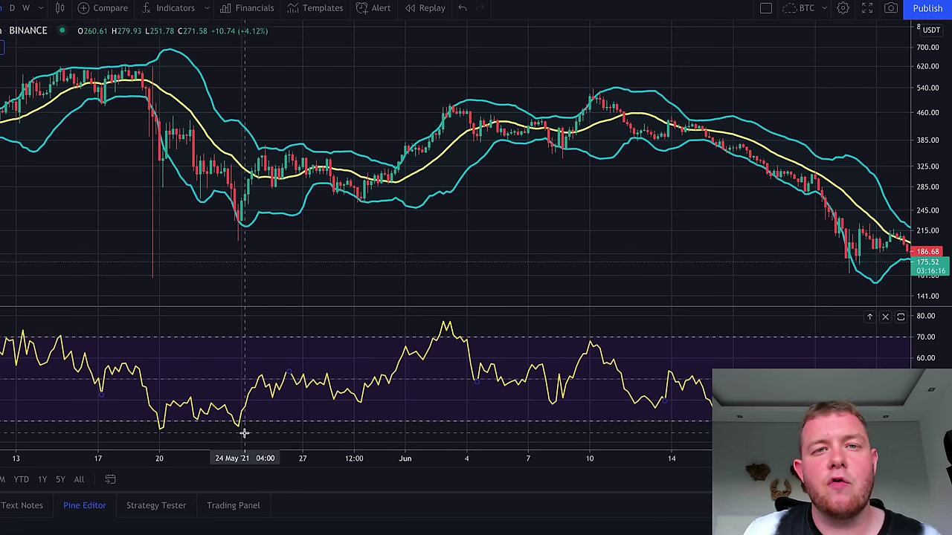
left_click(238, 235, "shift")
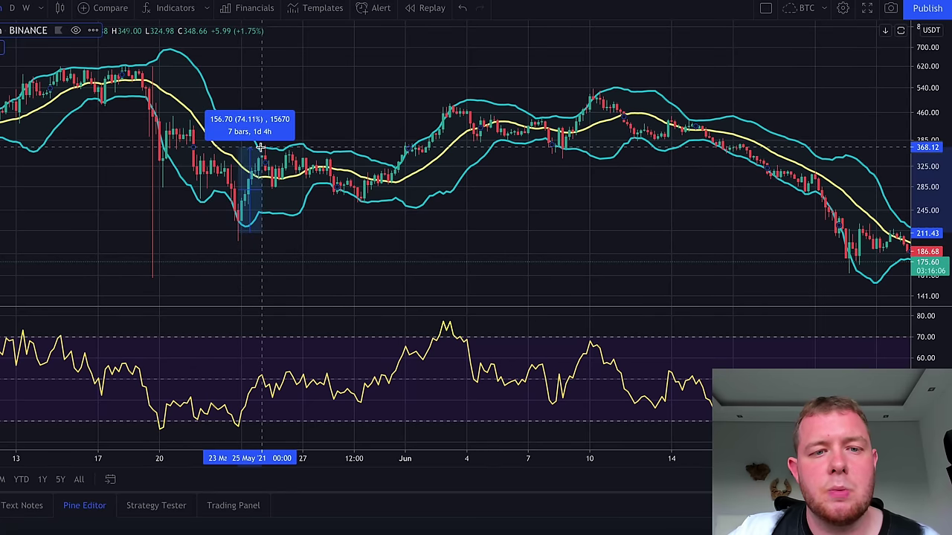
left_click(262, 149)
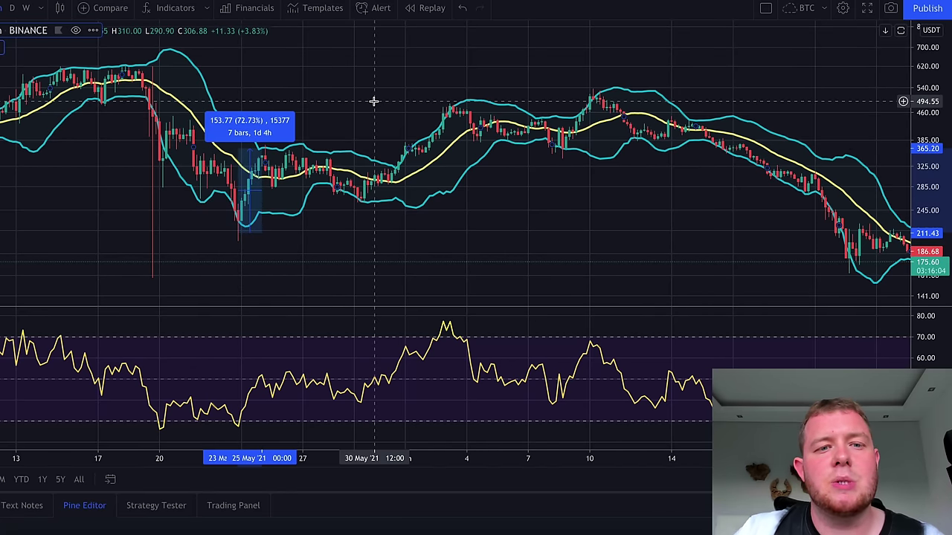
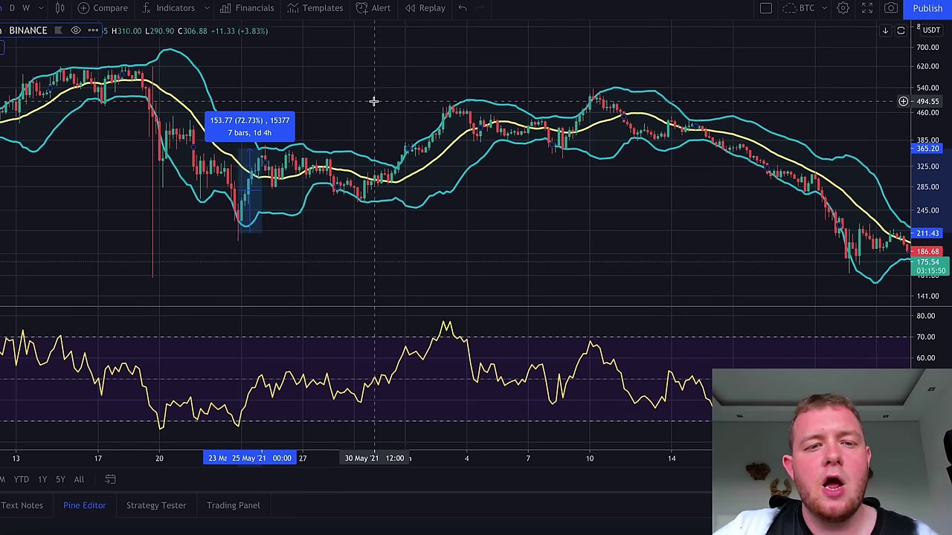
- Circle KSM's touch of the lower Bollinger Band around 30 May and its upper-band touch on 31 May, and undo both circles
left_click(373, 100)
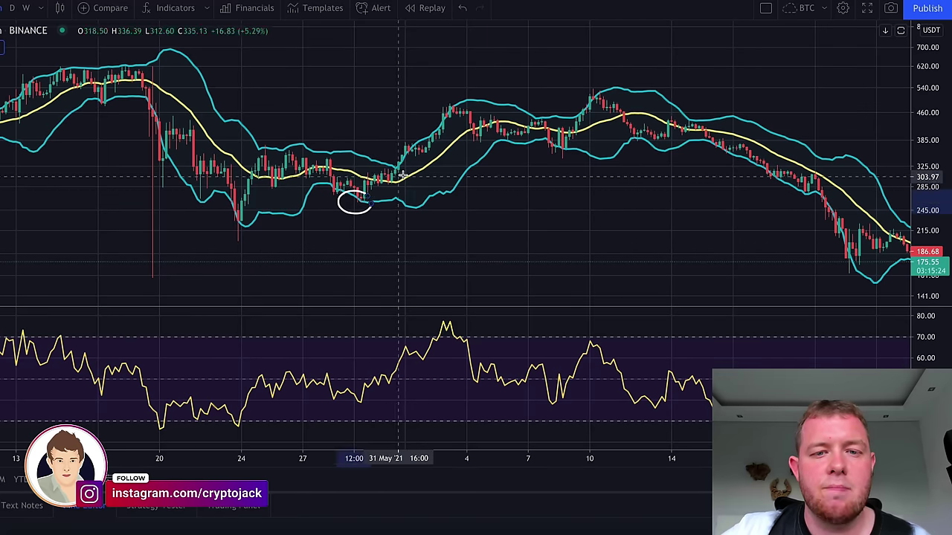
left_click_drag(400, 164, 401, 171)
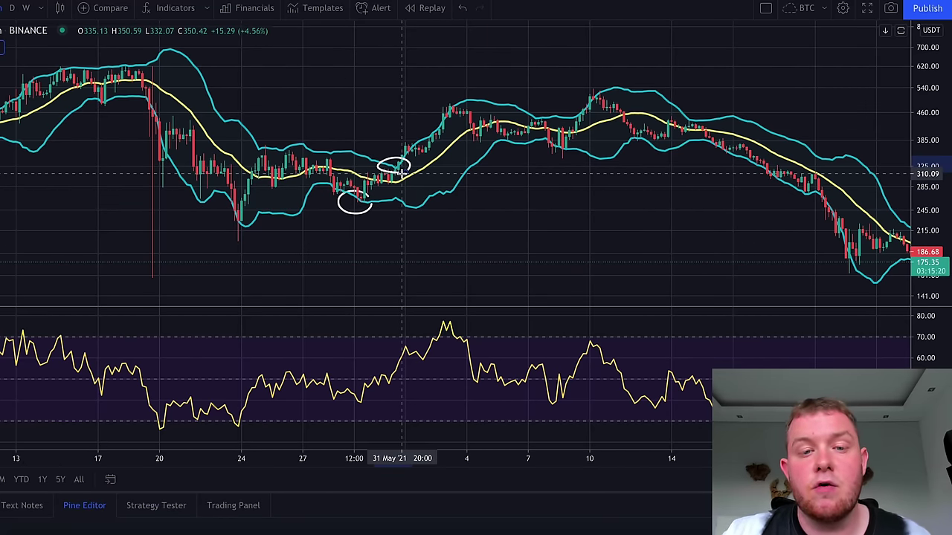
key("ctrl+z")
key("ctrl+z")
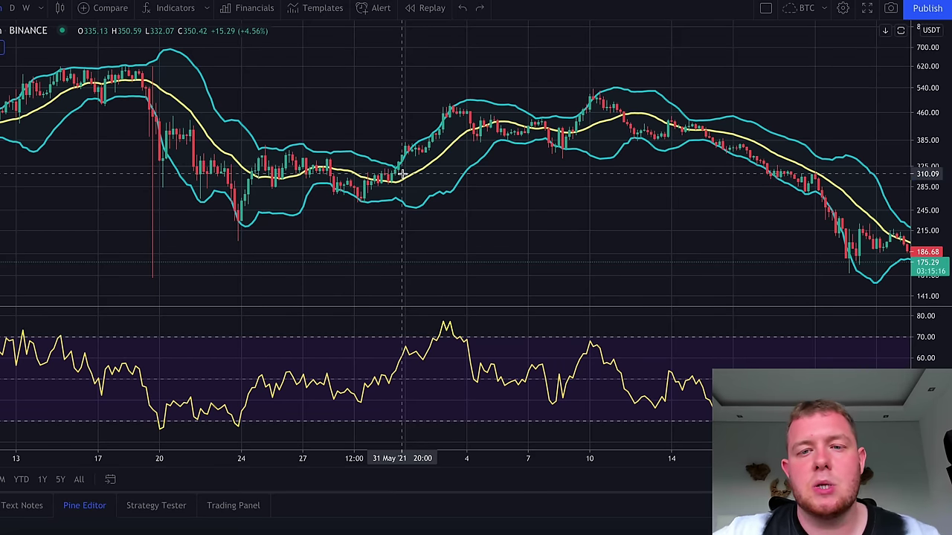
- Circle the RSI dip around 20 June and the matching price touch of the lower Bollinger Band
scroll(514, 297, "right", 5)
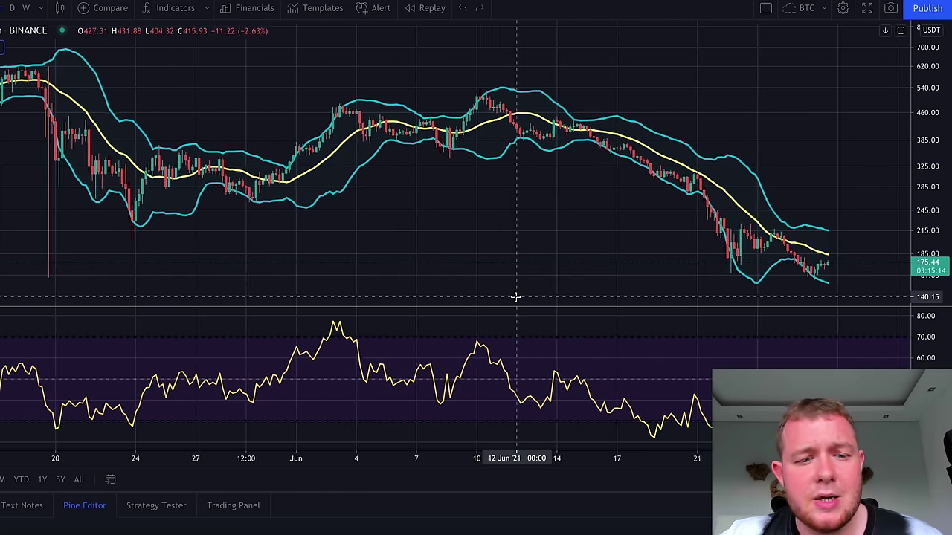
scroll(516, 298, "right", 8)
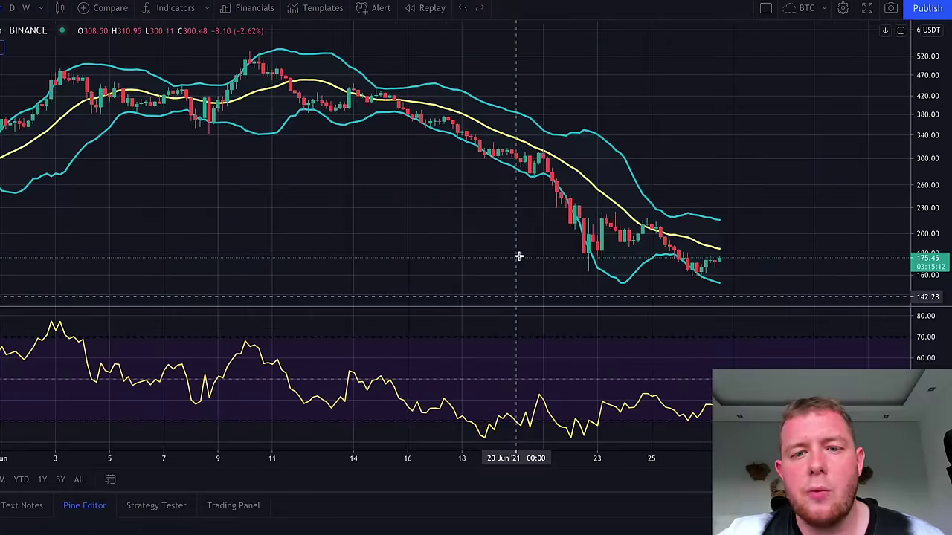
scroll(534, 179, "up", 4)
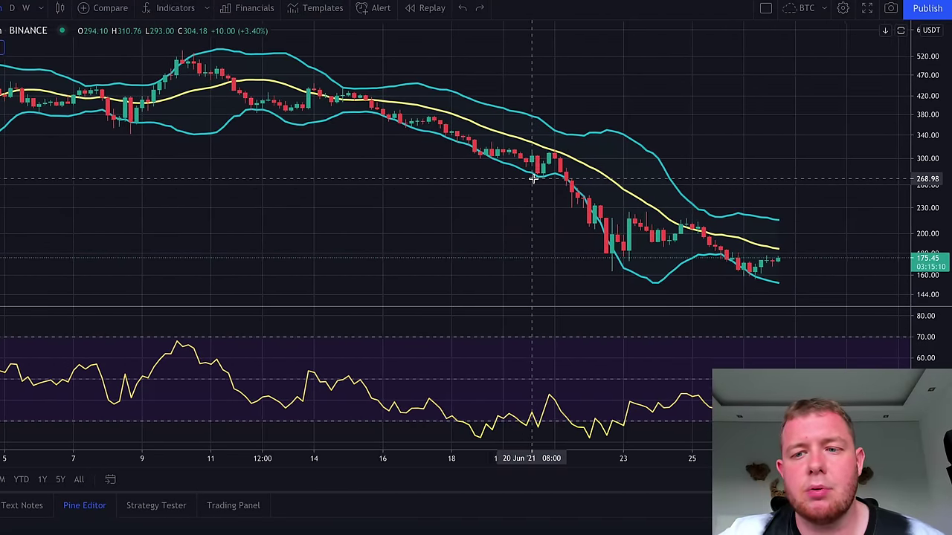
scroll(533, 178, "up", 1)
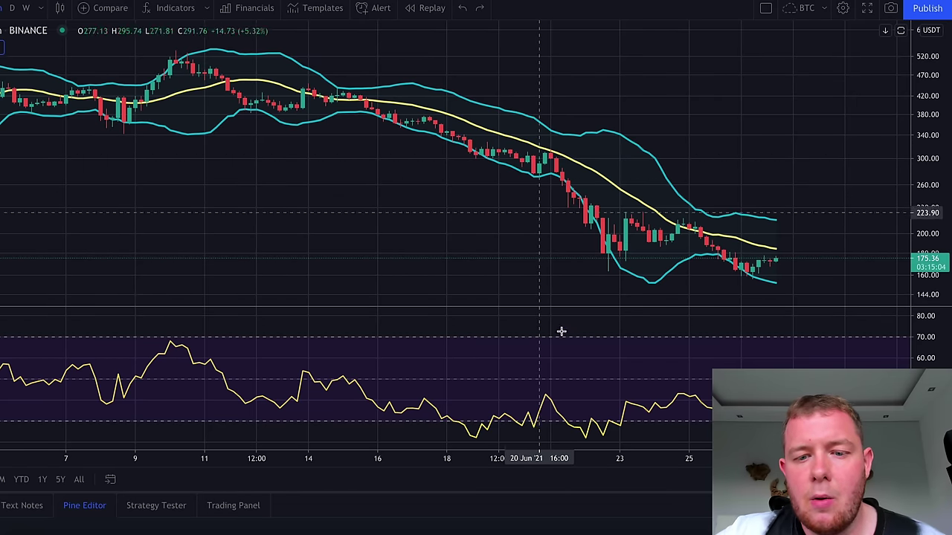
mouse_move(541, 428)
left_mouse_down()
mouse_move(523, 416)
mouse_move(544, 422)
left_mouse_up()
left_click_drag(545, 177, 545, 173)
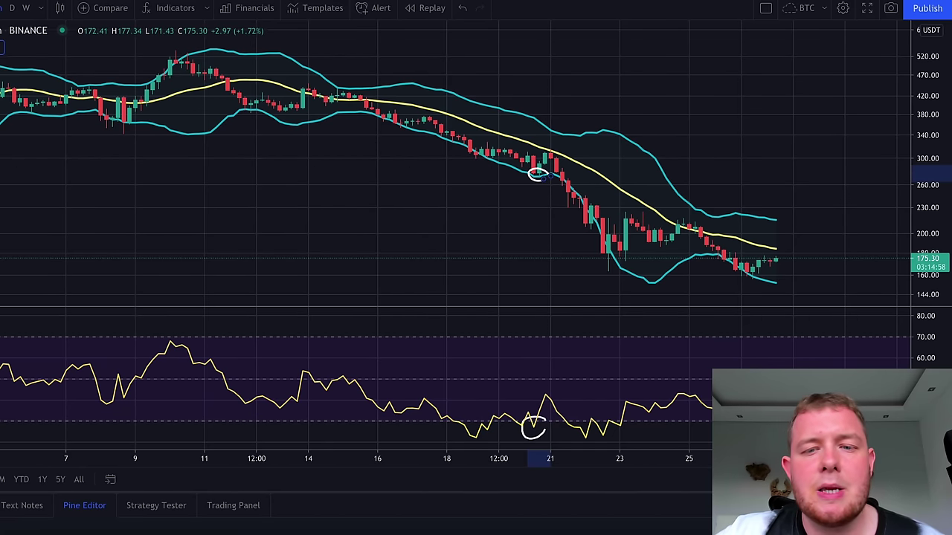
- Measure the KSM price rebound from about 273 USDT on 20 June to about 315 USDT on 21 June 2021, repeating the measurement
left_click(537, 176, "shift")
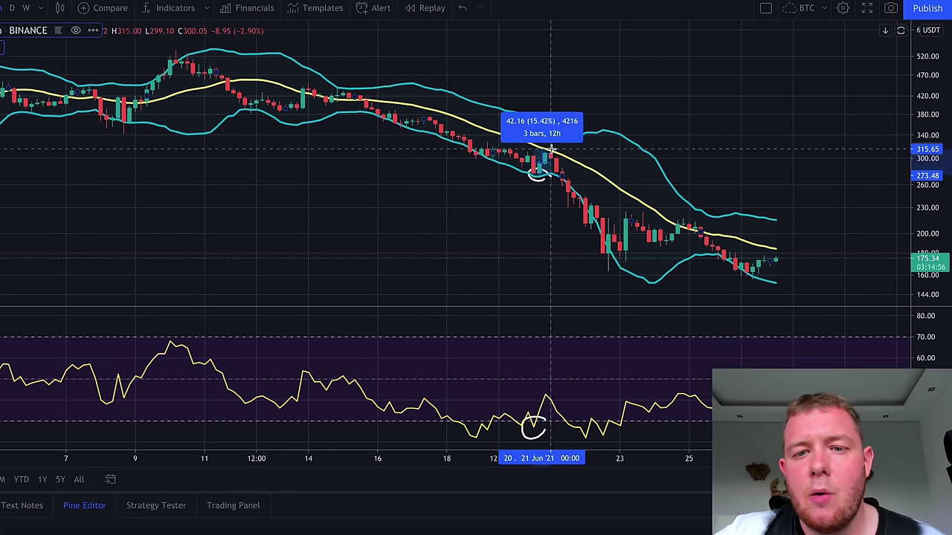
left_click(551, 152)
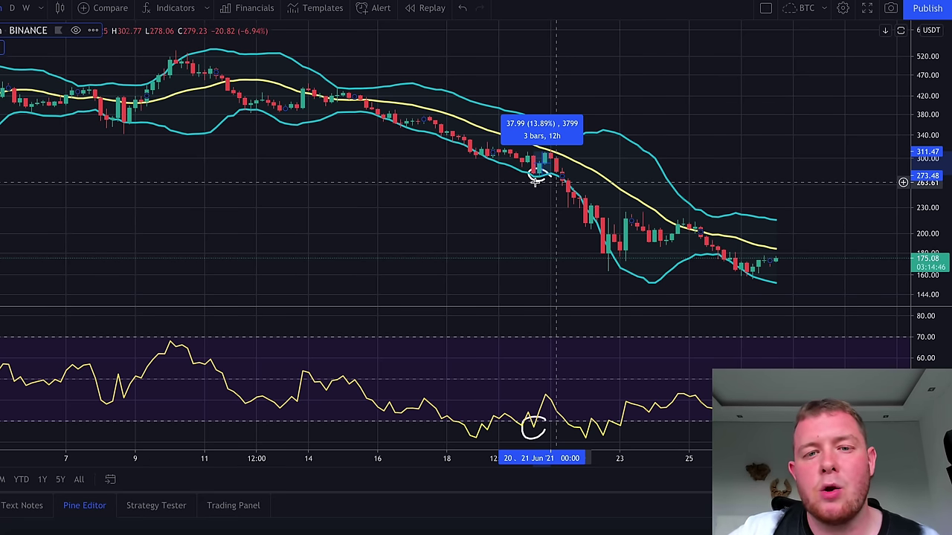
left_click(473, 174)
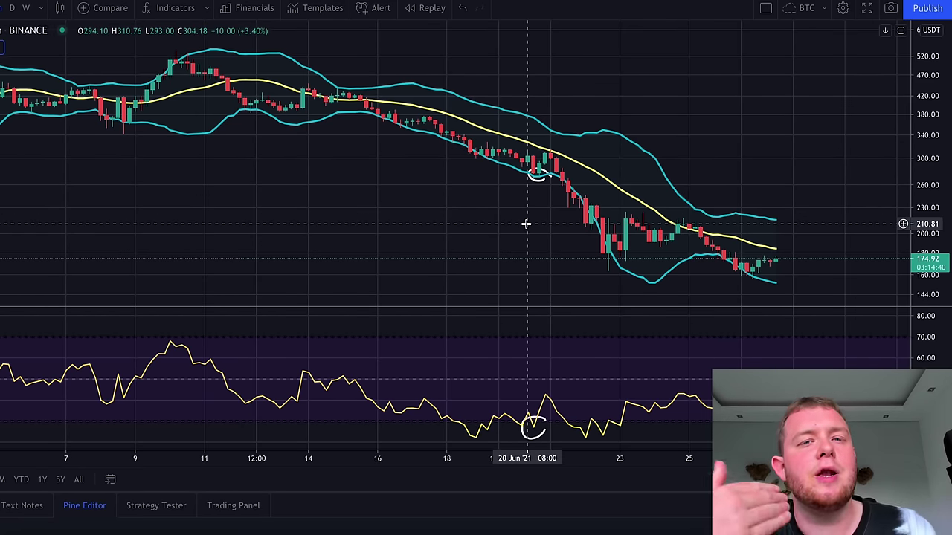
left_click(538, 177, "shift")
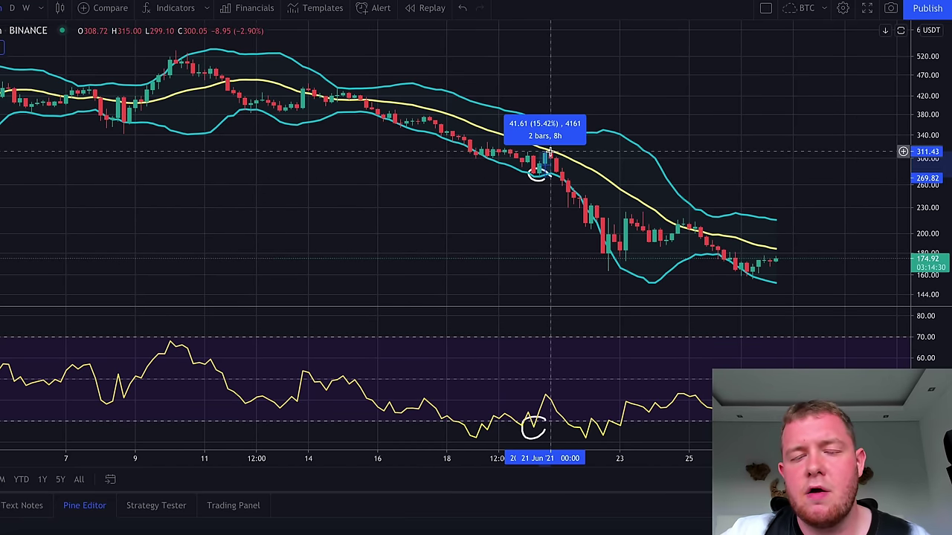
left_click(432, 210)
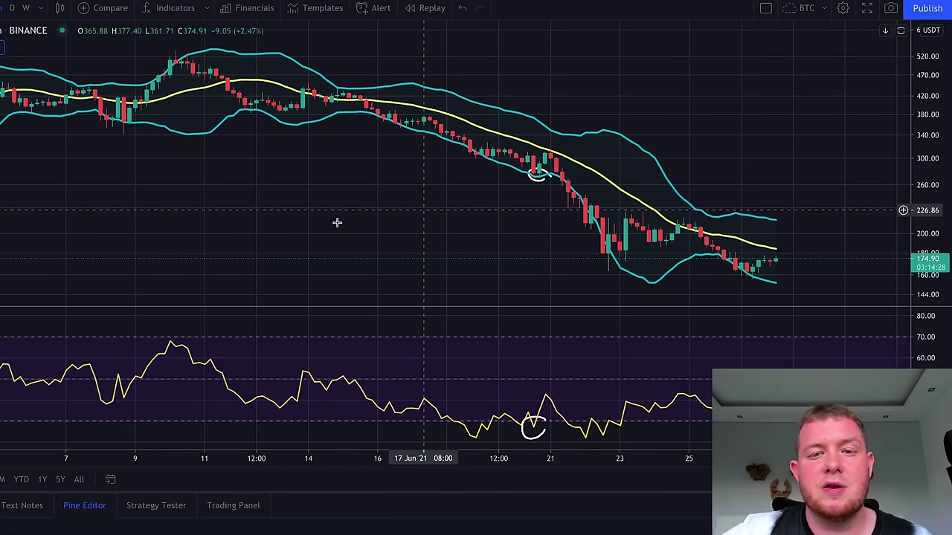
left_click(537, 176, "shift")
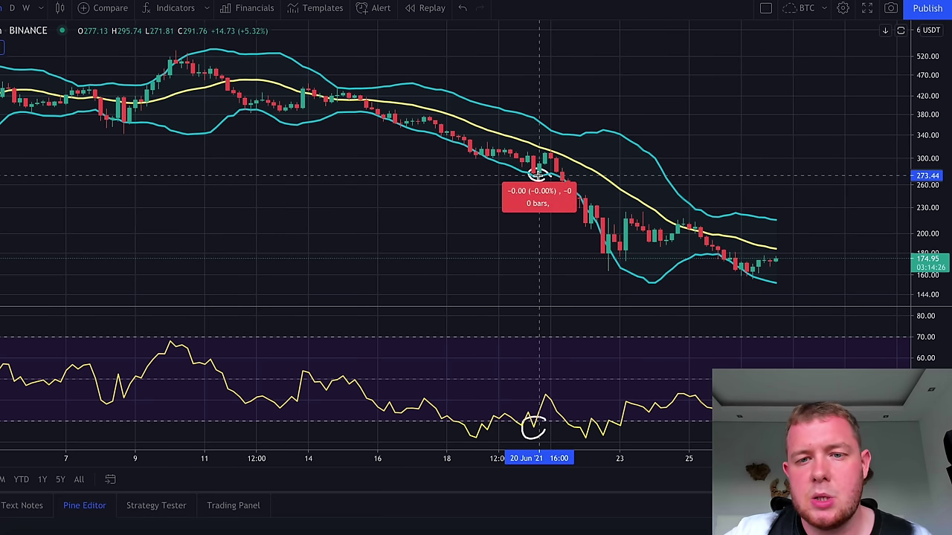
left_click(549, 151)
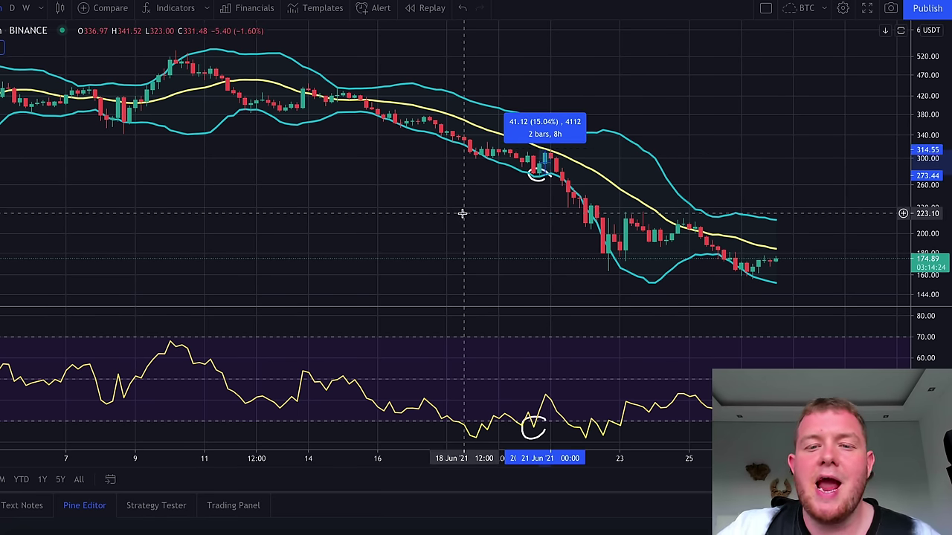
left_click(462, 213)
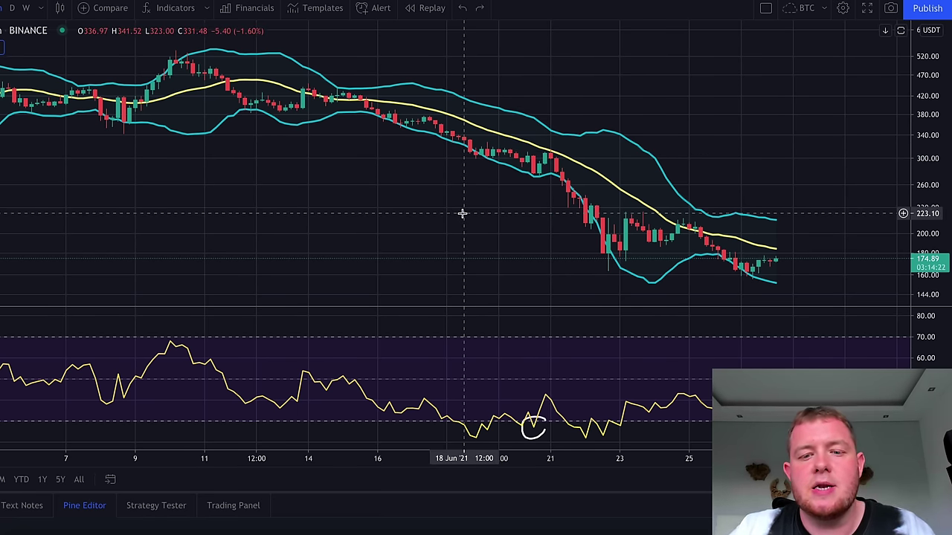
- Circle the latest candles touching the lower Bollinger Band around 26 June and the RSI dip below them
left_click_drag(462, 214, 163, 227)
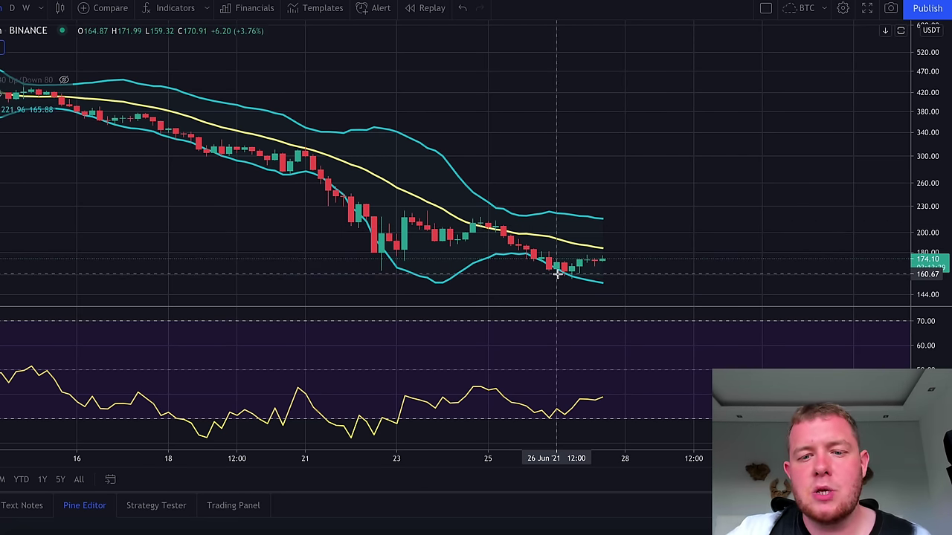
mouse_move(577, 276)
left_mouse_down()
mouse_move(536, 269)
mouse_move(580, 270)
left_mouse_up()
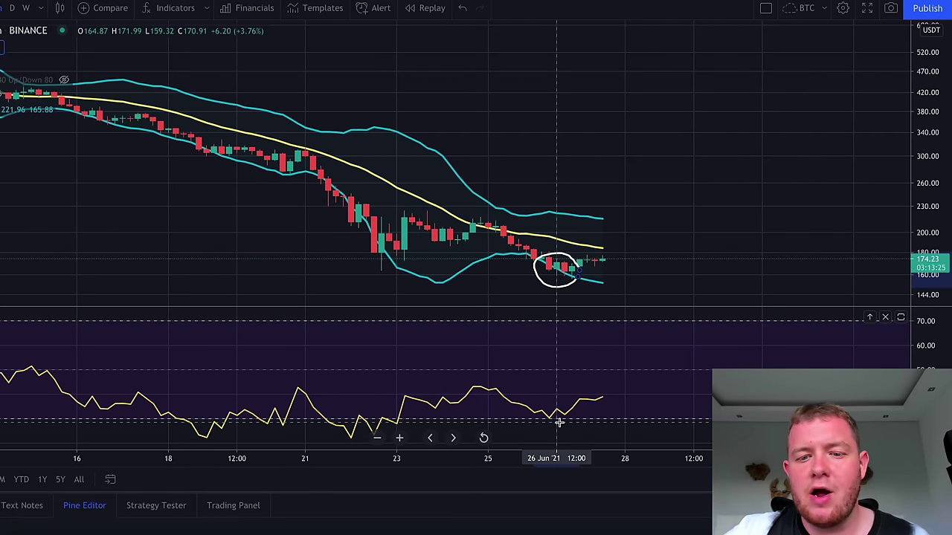
mouse_move(558, 418)
left_mouse_down()
mouse_move(550, 427)
mouse_move(526, 410)
mouse_move(543, 402)
mouse_move(559, 429)
left_mouse_up()
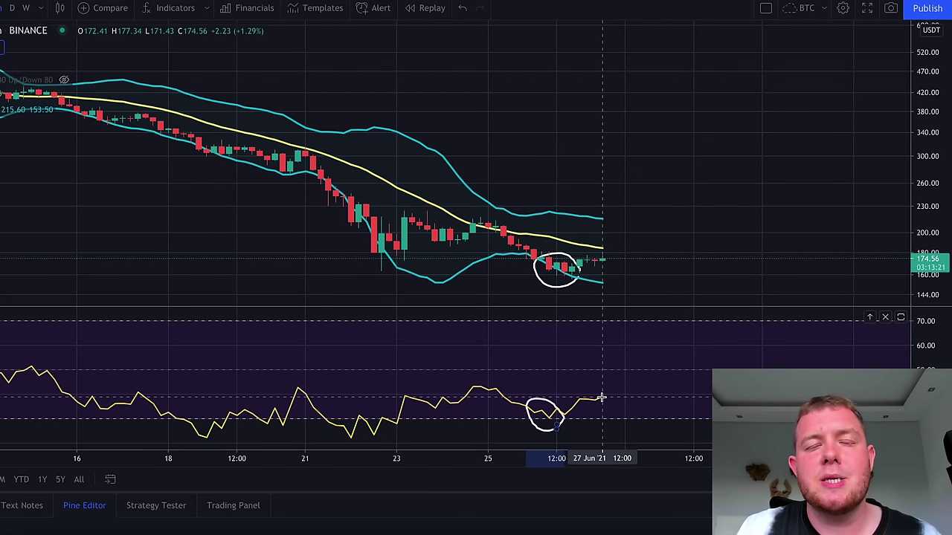
- Measure the KSM price rebound from about 161 USDT on 26 June to about 175 USDT on 27 June 2021
left_click(565, 273, "shift")
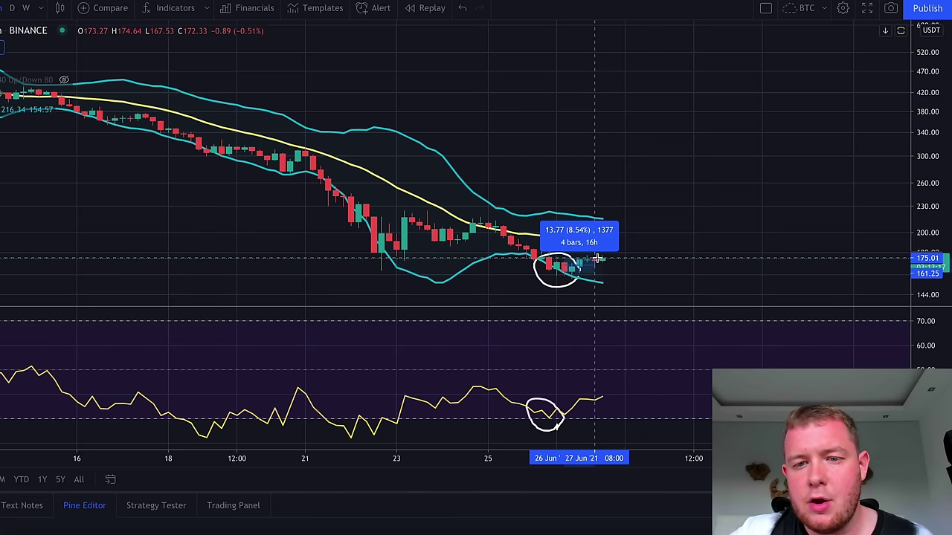
left_click(595, 261)
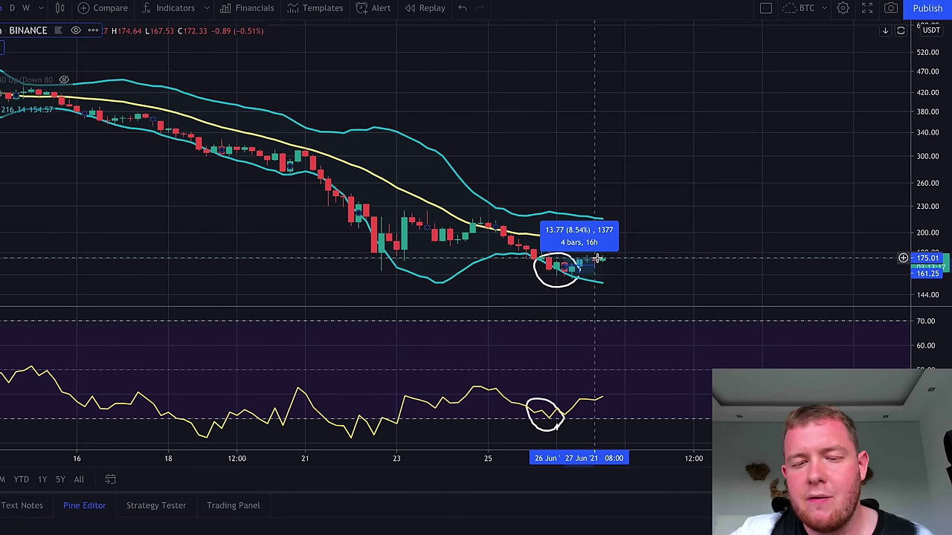
left_click(666, 242)
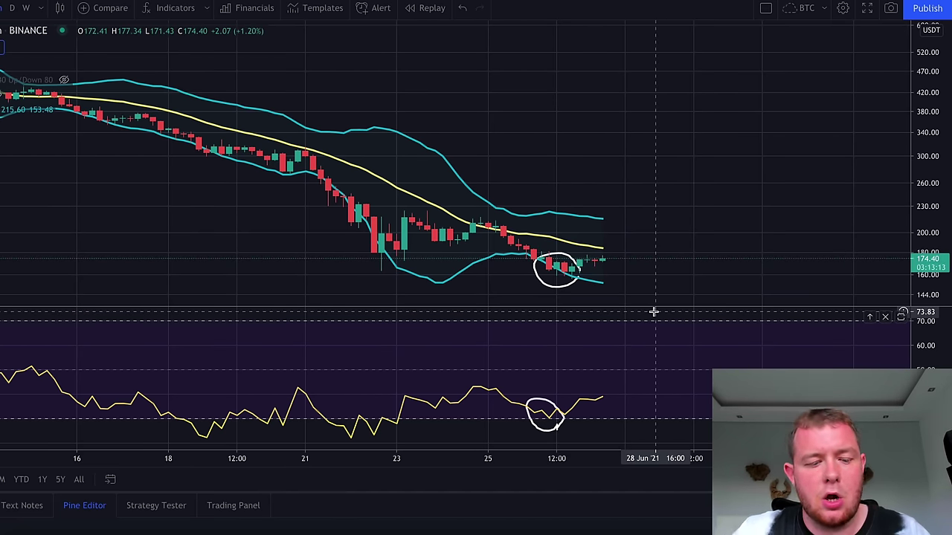
- Switch the KSMUSDT chart to the daily timeframe and examine the latest RSI and lower Bollinger Band readings against the full price history
scroll(691, 207, "down", 3)
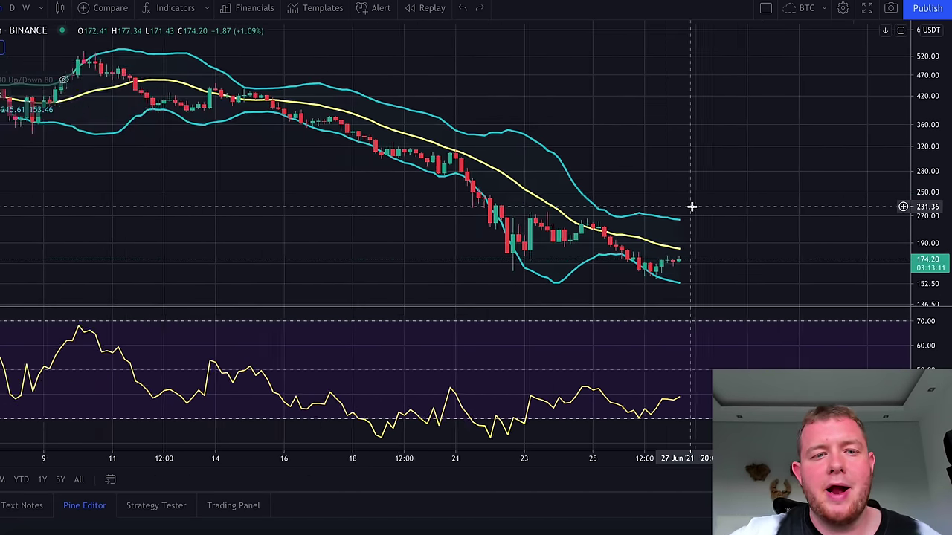
scroll(692, 206, "down", 6)
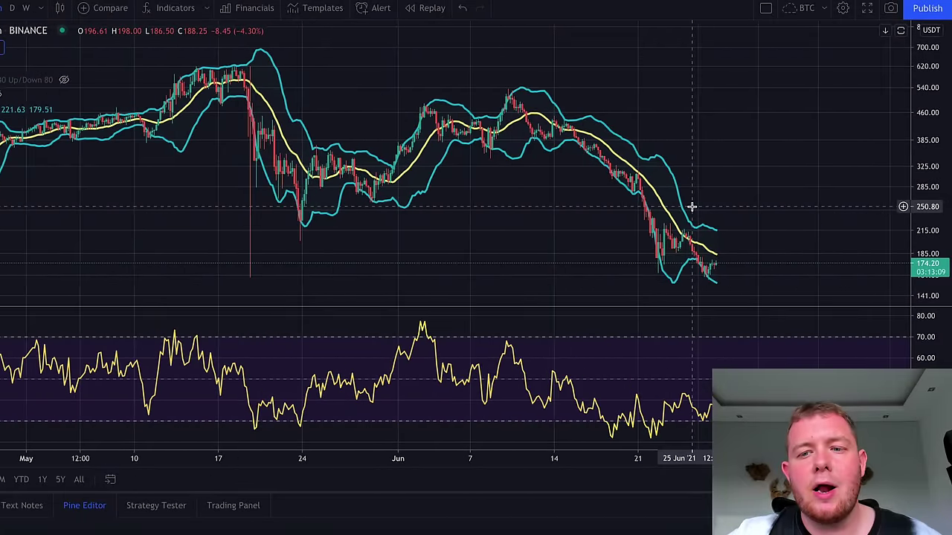
scroll(691, 207, "right", 1)
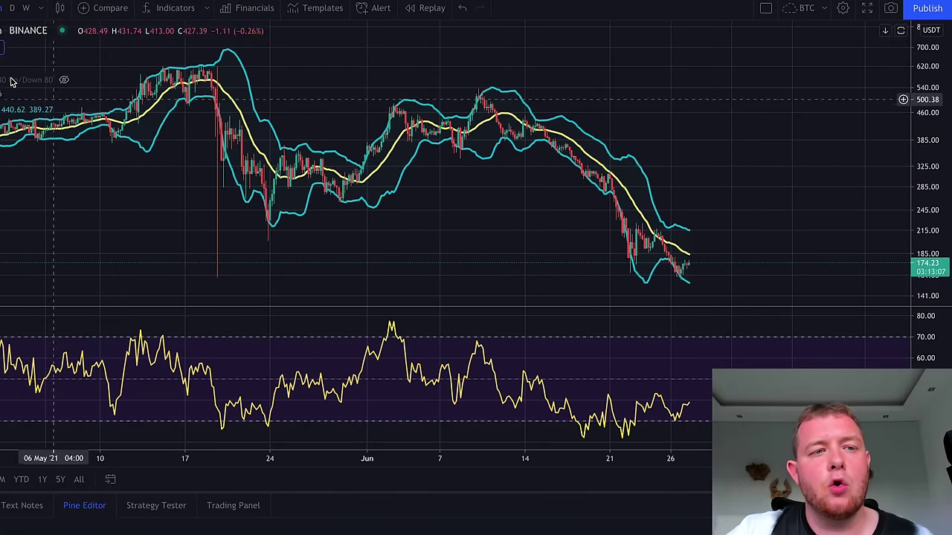
left_click(12, 9)
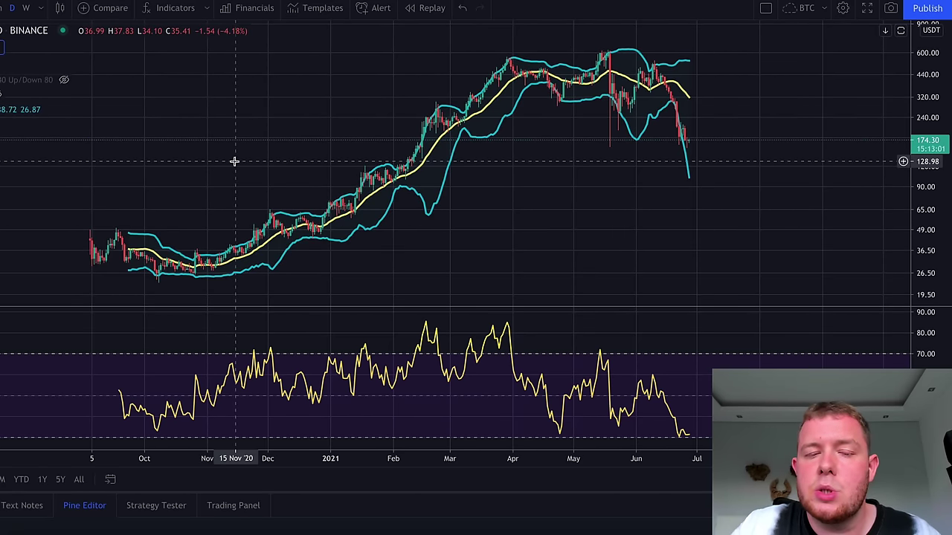
scroll(235, 161, "down", 1)
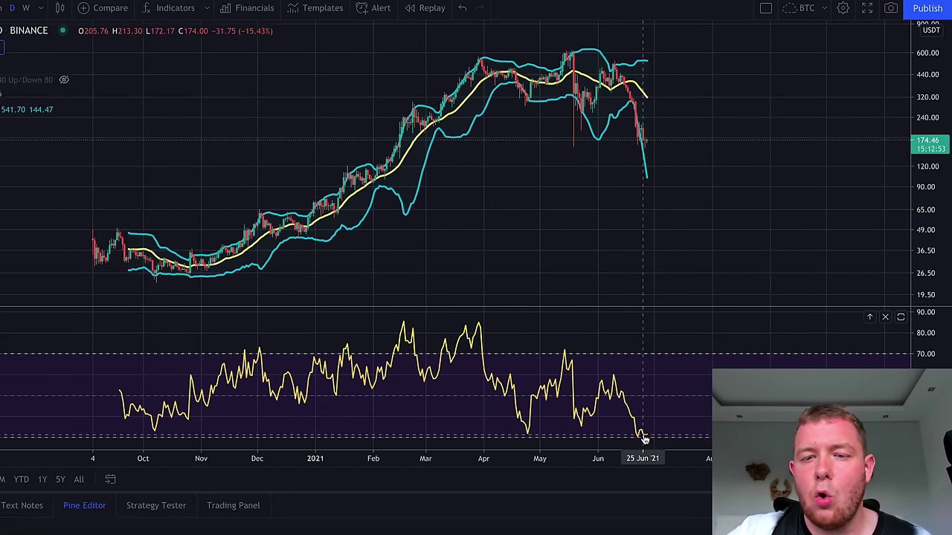
scroll(558, 224, "up", 5)
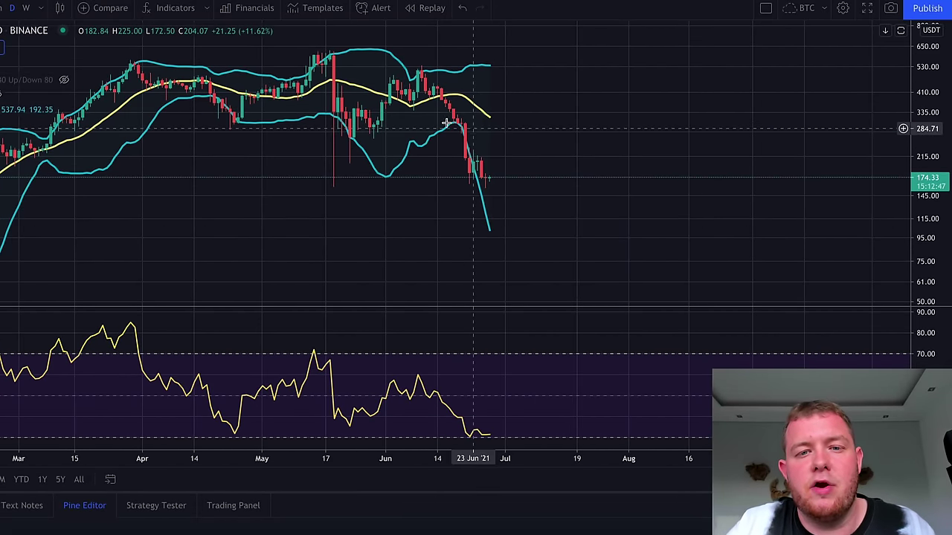
scroll(349, 40, "down", 5)
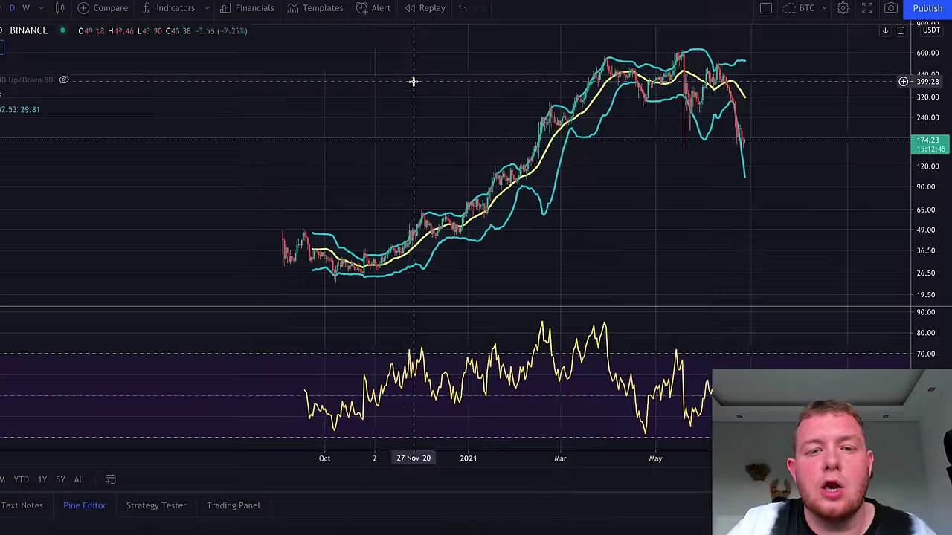
scroll(400, 194, "up", 5)
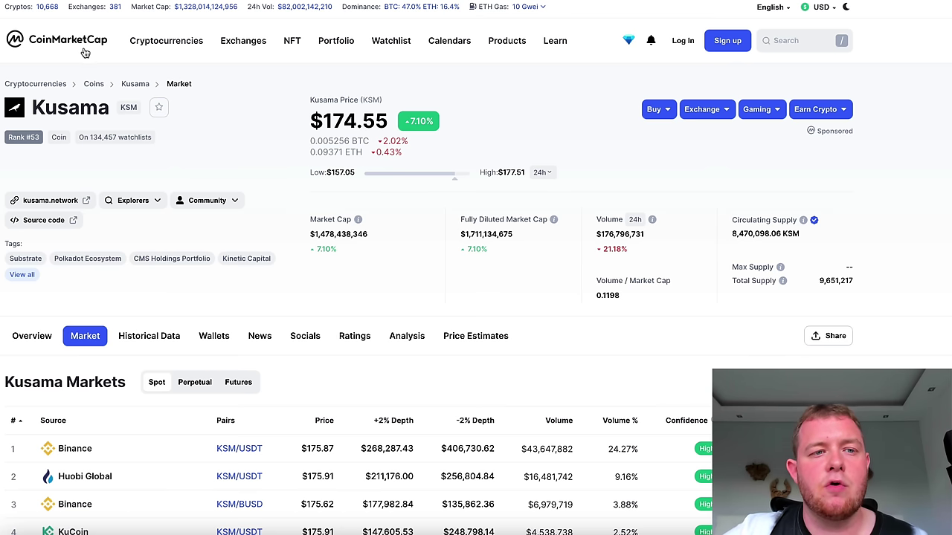
- Switch to CoinMarketCap, return to its main cryptocurrency list and sort it by 7-day change with the largest losses first
left_click(86, 53)
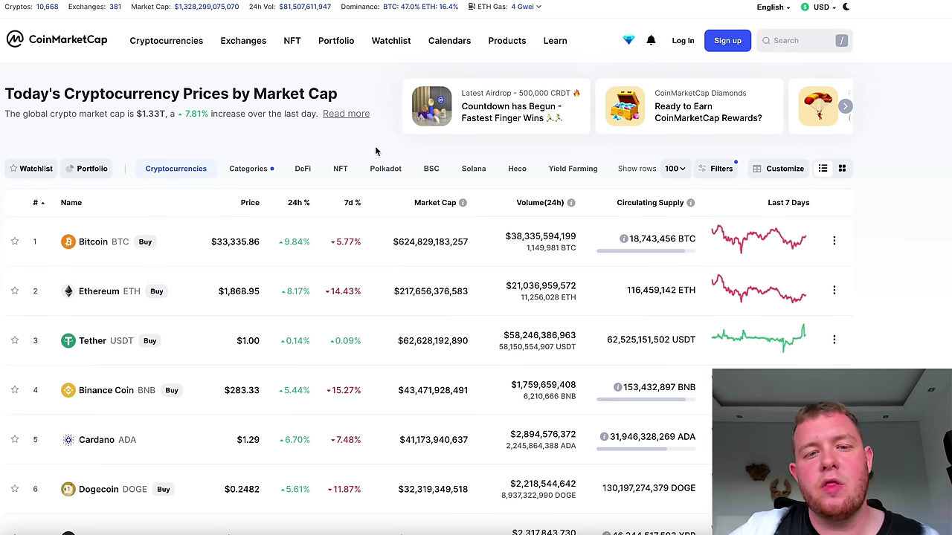
left_click(355, 204)
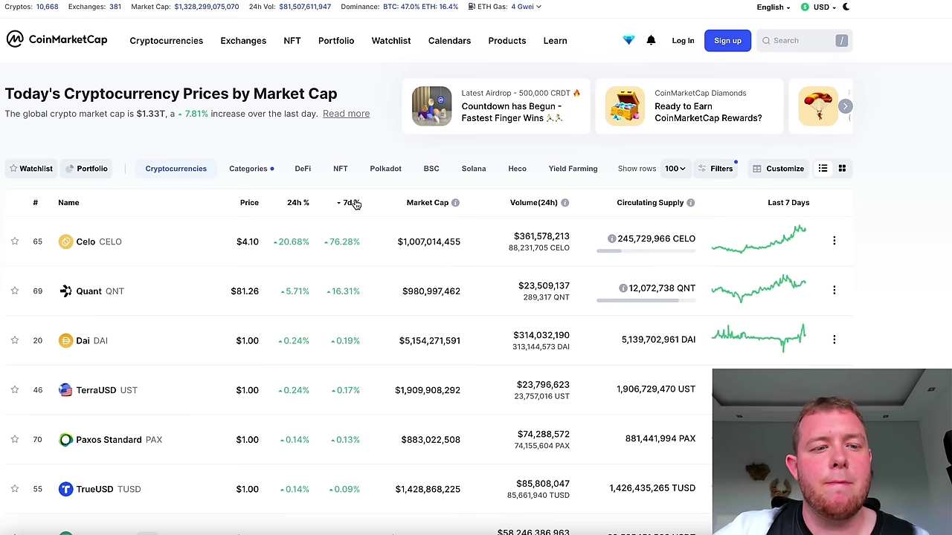
left_click(355, 205)
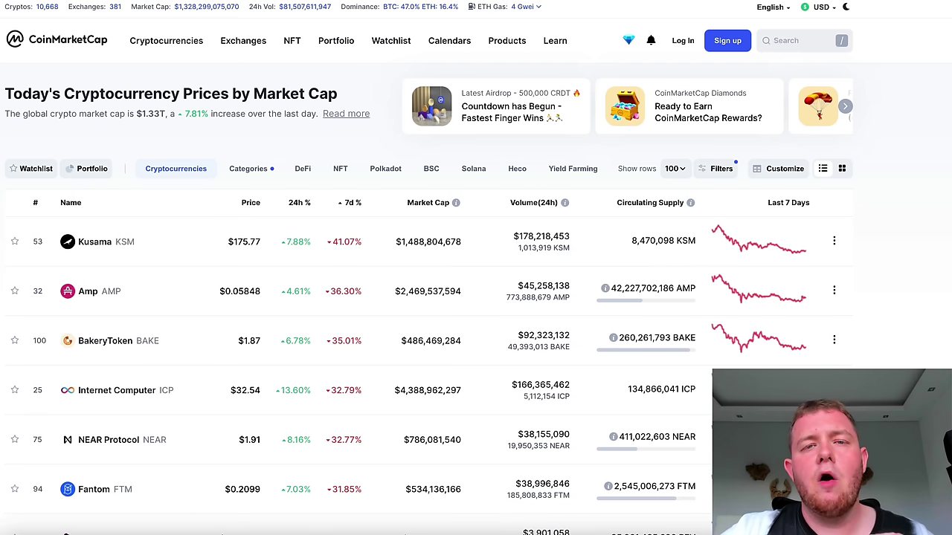